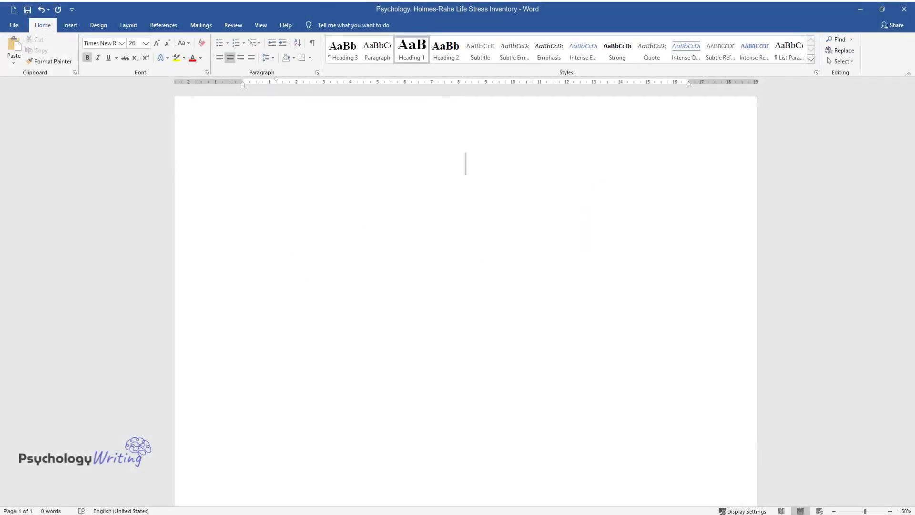
# - Enter the title 'Psychology. Holmes-Rahe Life Stress Inventory' in bold, centred 26 pt Times New Roman, then start a new line
pyautogui.write('Psychology')
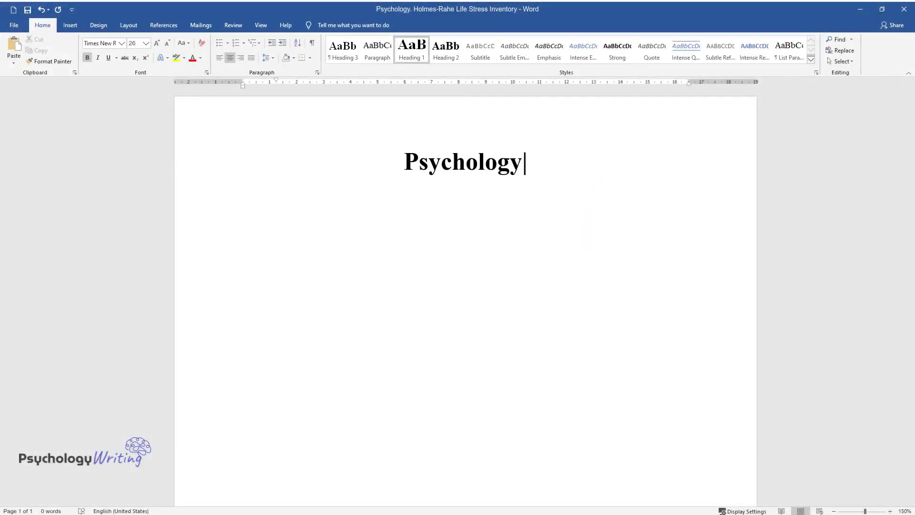
pyautogui.write('. Holmes-Rahe Life St')
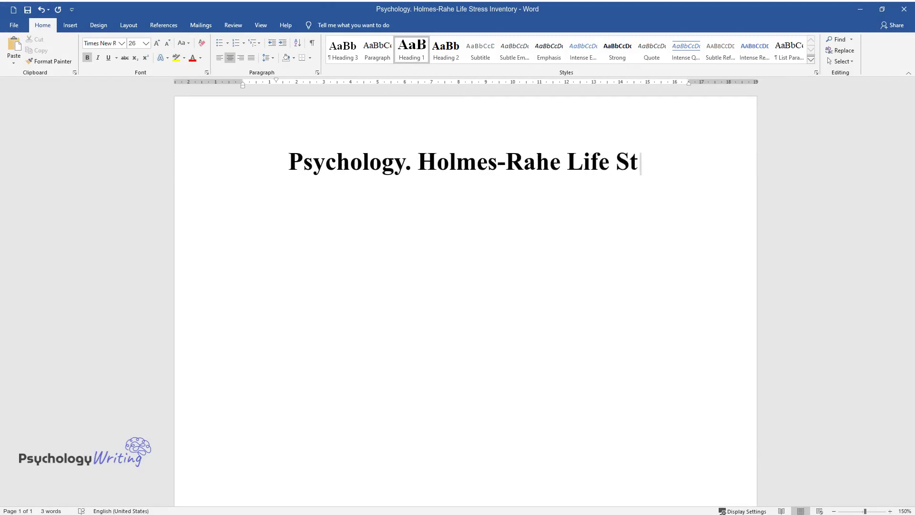
pyautogui.write('ress Inventory')
pyautogui.press('Return')
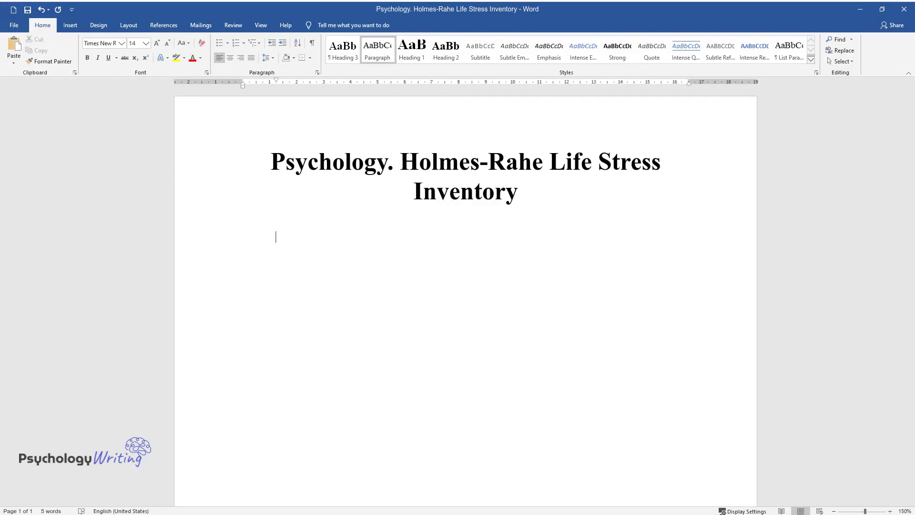
# - Begin the indented 14 pt body paragraph with 'There are situations when several psychological tests...'
pyautogui.write('There are situa')
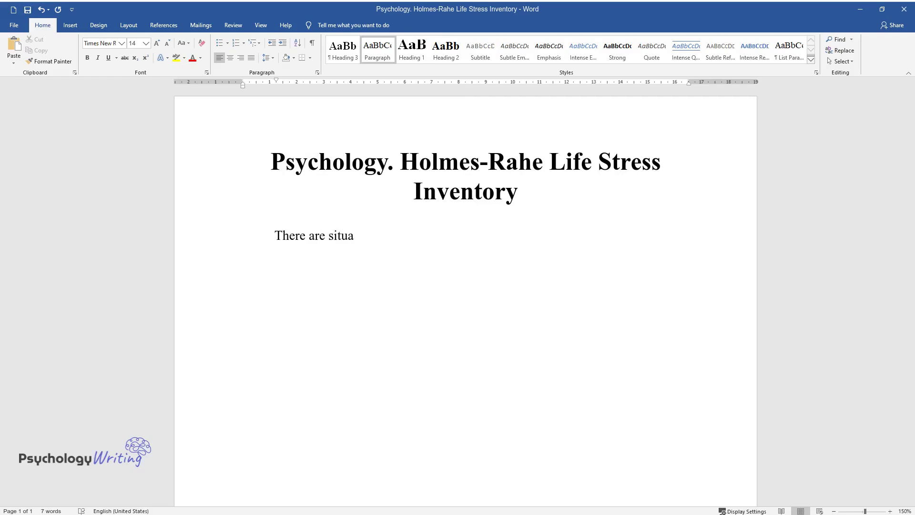
pyautogui.write('tions when several psychological t')
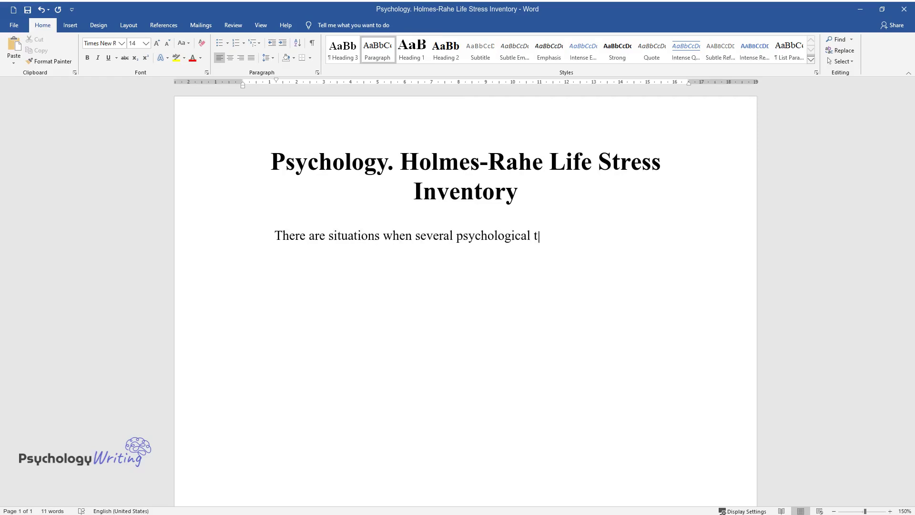
pyautogui.write('ests, which are relatively similar ')
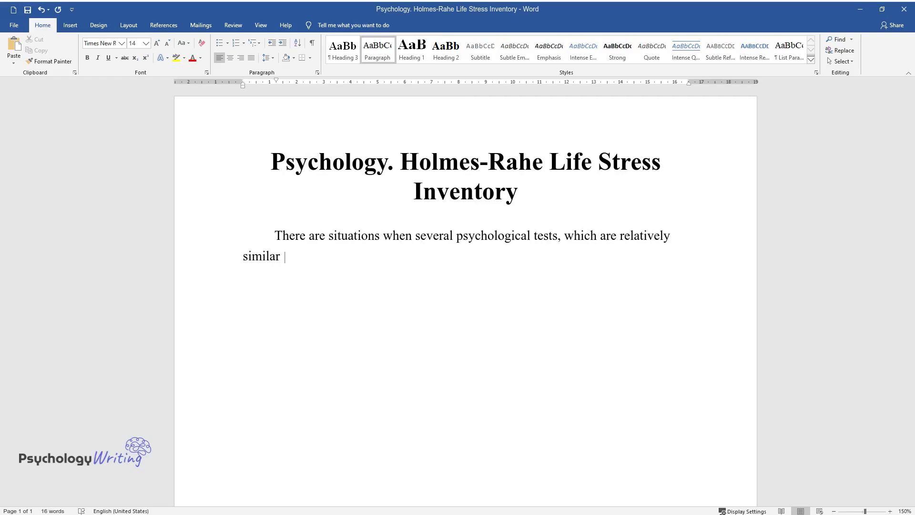
pyautogui.write('to one another, can yield very dif')
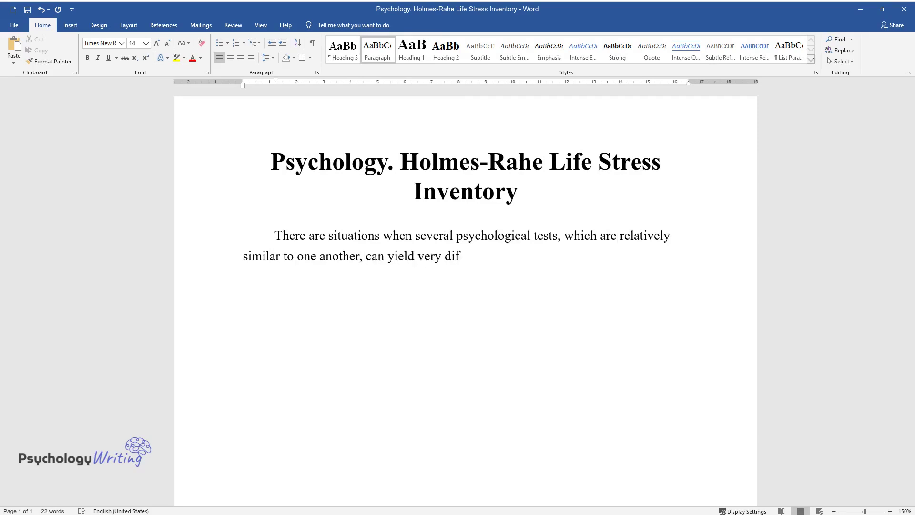
pyautogui.write('ferent results. For example, one ca')
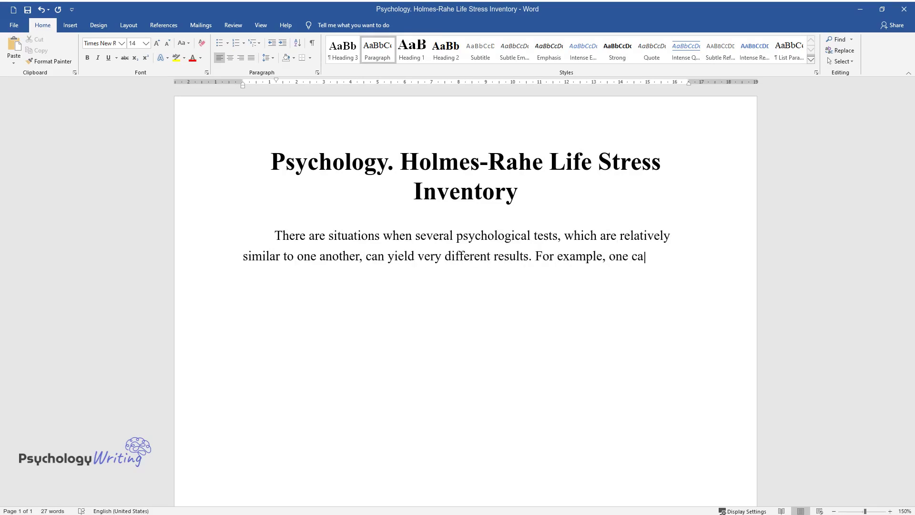
pyautogui.write('n speak about the Holmes-Rahe Life')
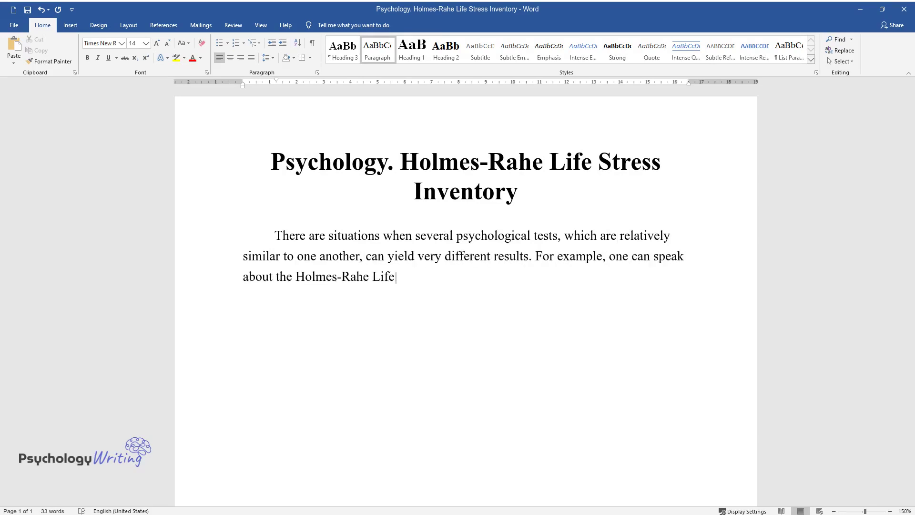
pyautogui.write(' Stress Inventory, the perceived st')
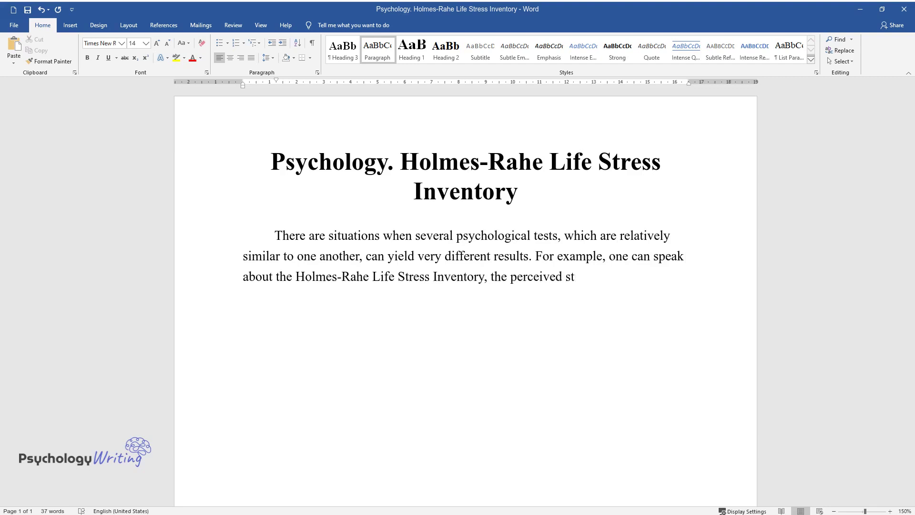
pyautogui.write('ress scale, and the wellness work')
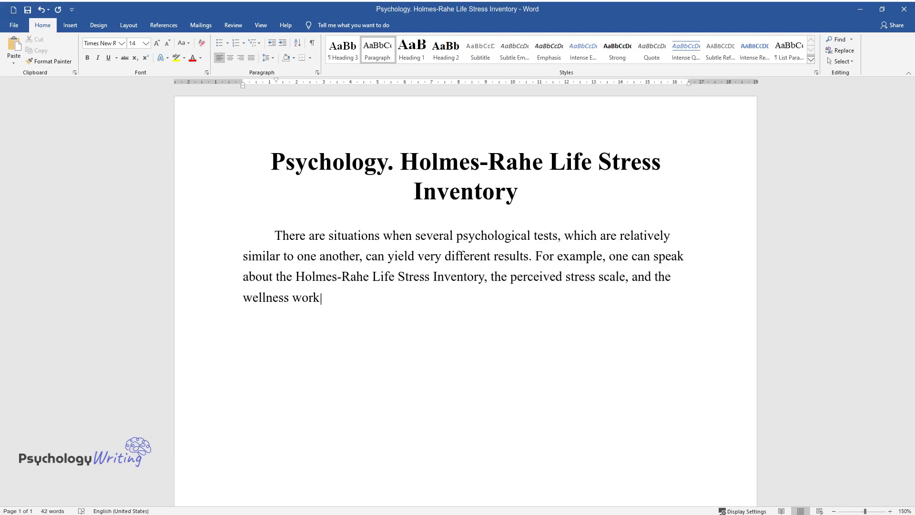
pyautogui.write('sheet. It is often assumed that they')
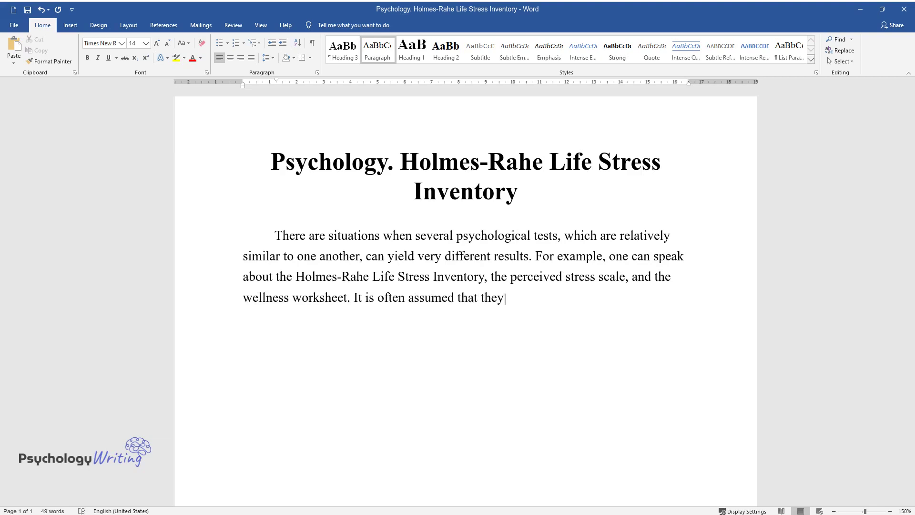
pyautogui.write(' can throw light on the emotional')
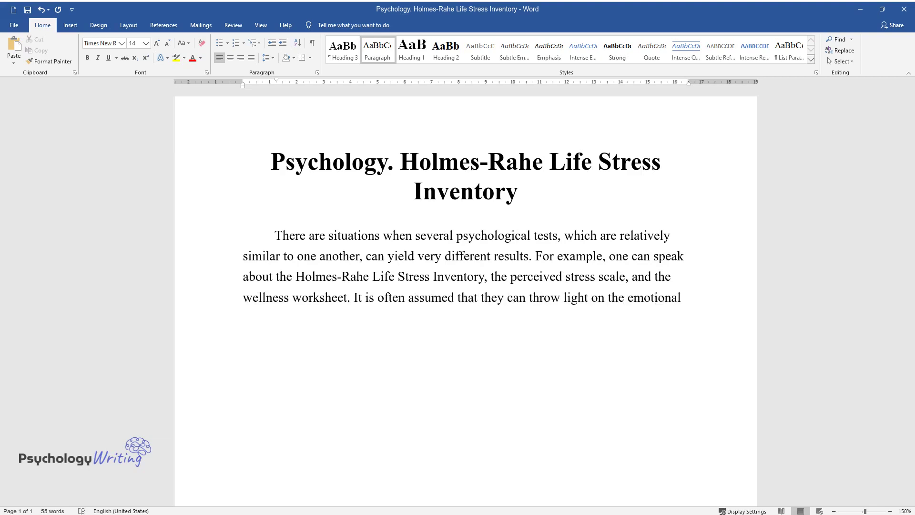
pyautogui.write(' well-being of a person. Furthermore')
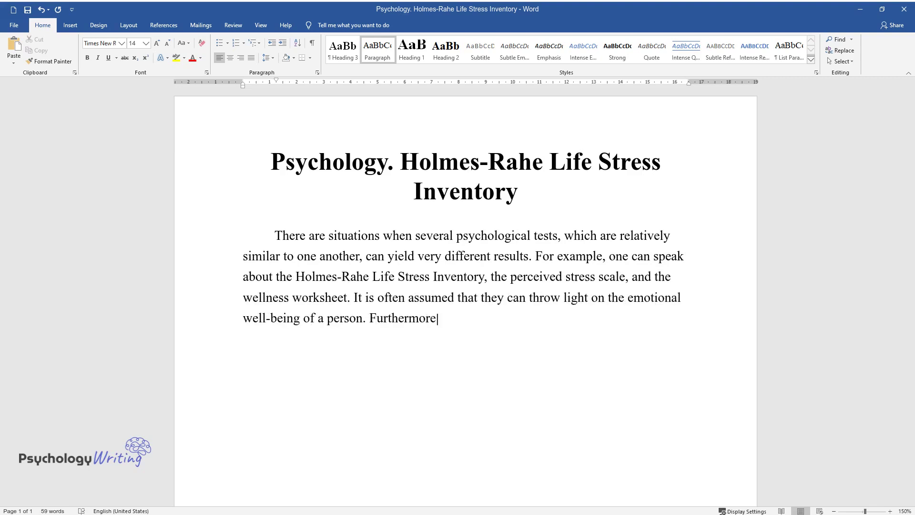
pyautogui.write(', people often expect that the res')
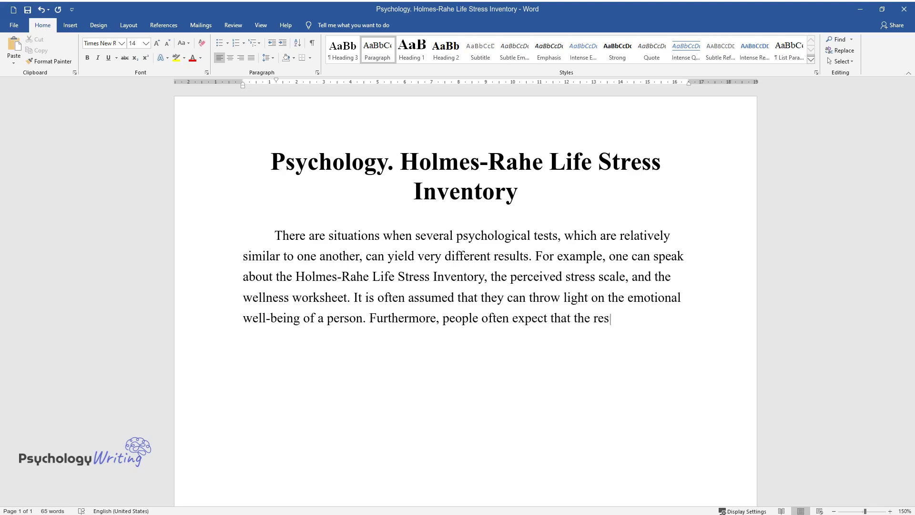
pyautogui.write('ults of such assessments will be similar to')
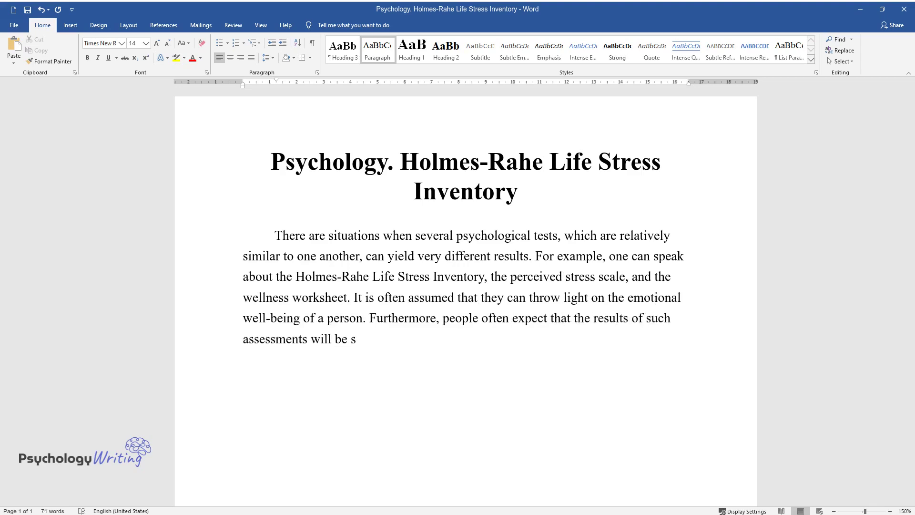
pyautogui.write(' one another. However, suc')
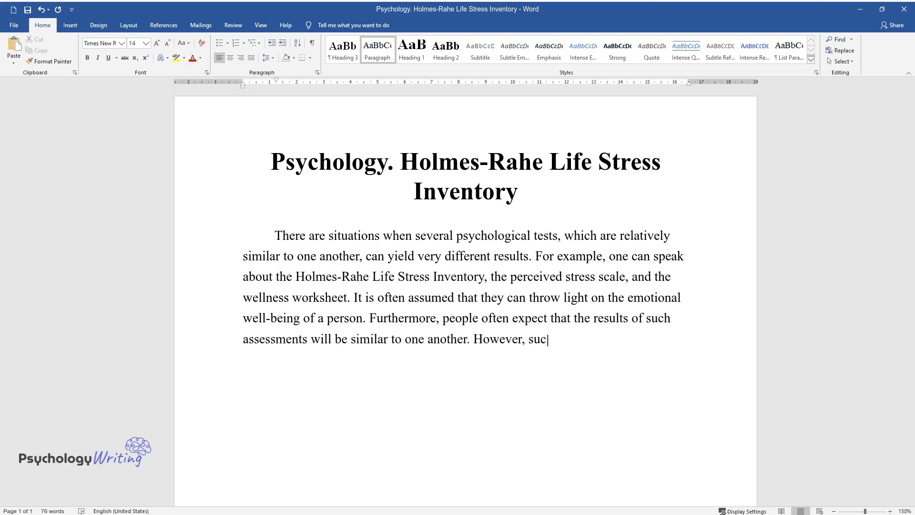
pyautogui.write('h expectations are not always met. The main problem is that ')
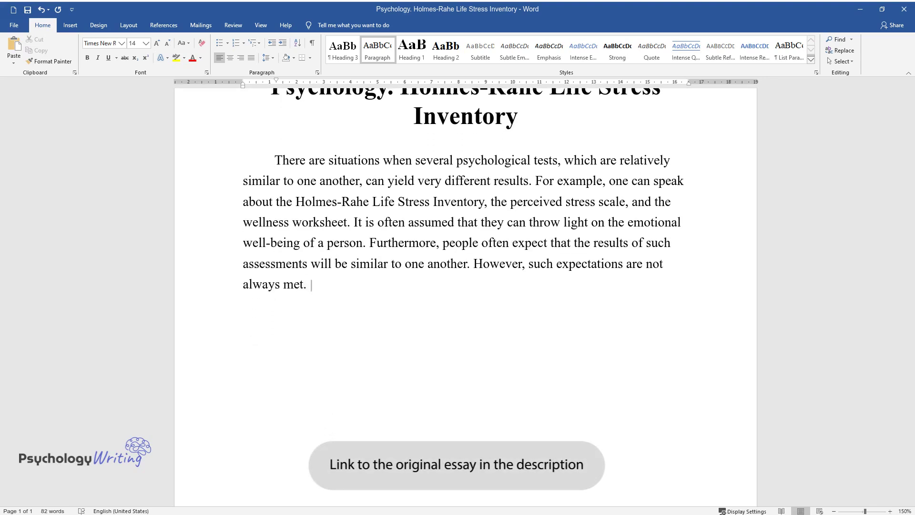
pyautogui.write('the chose')
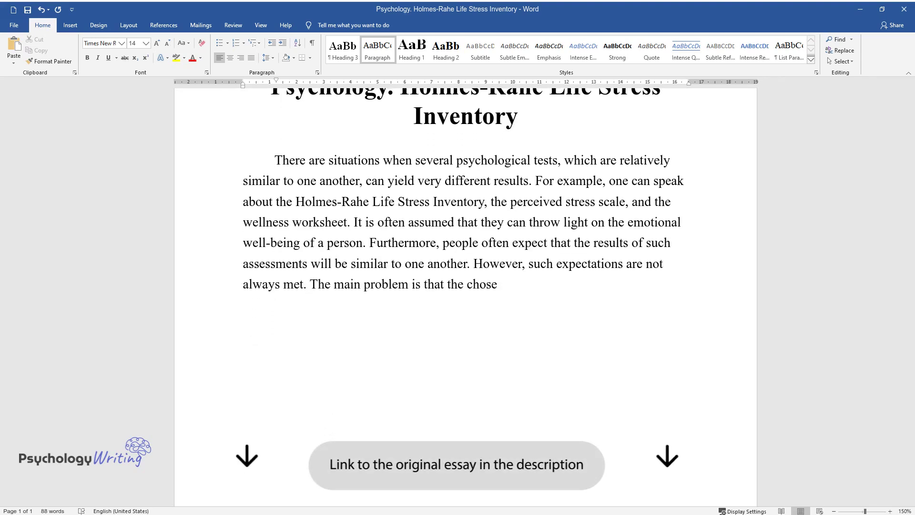
pyautogui.write('n methods lack consistency. Certai')
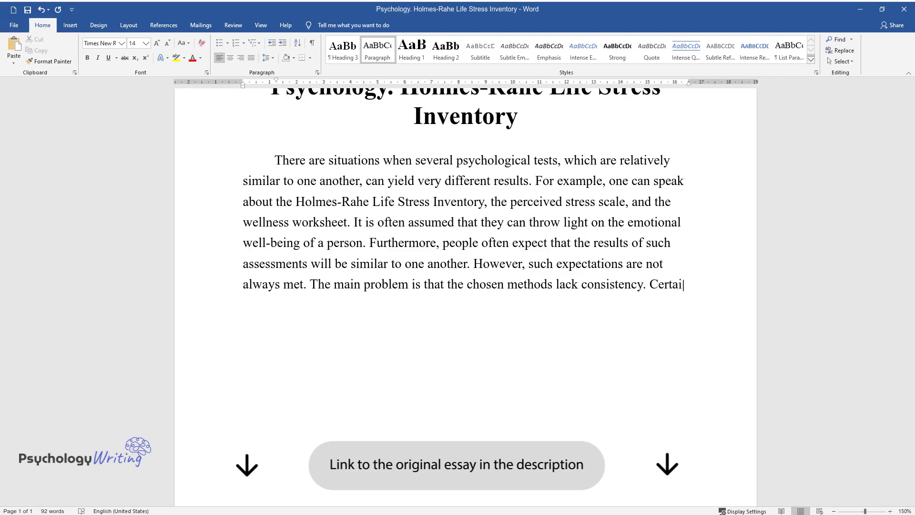
pyautogui.write('nly, one cannot say that each of th')
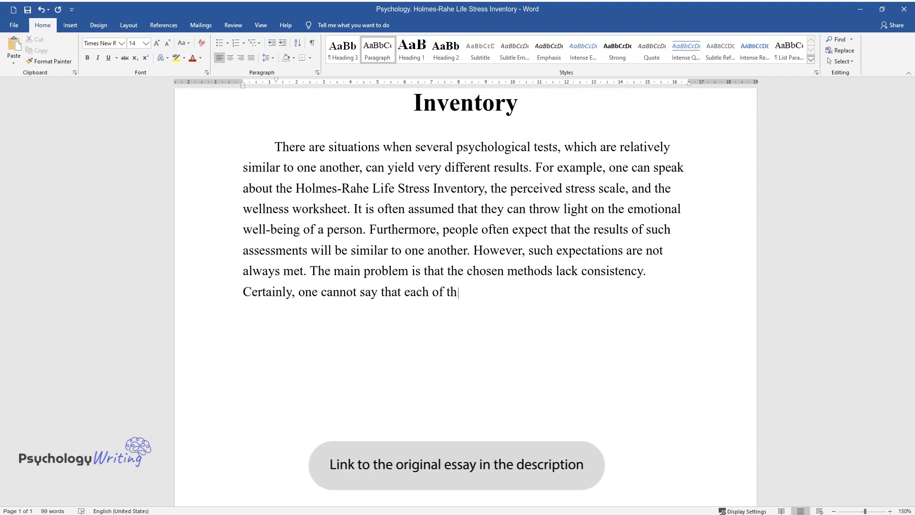
pyautogui.write('em is invalid, but if they are tak')
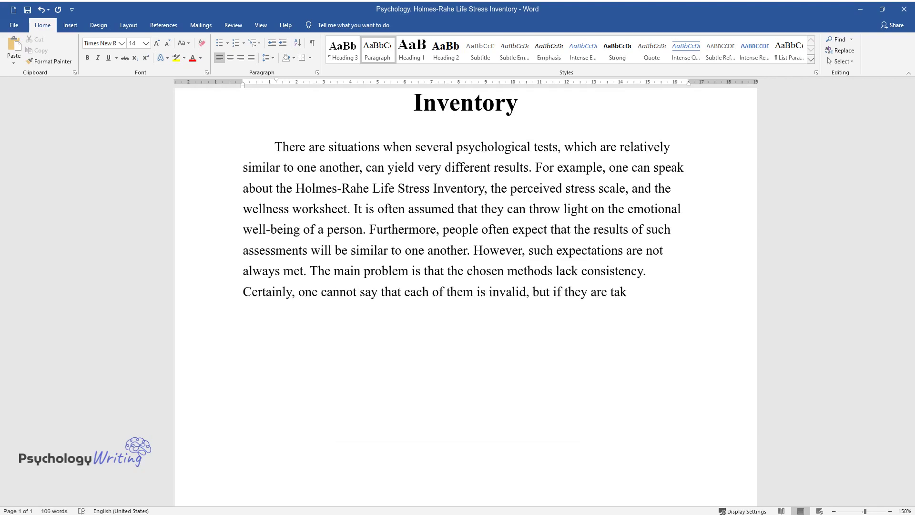
pyautogui.write('en together, they cannot throw lig')
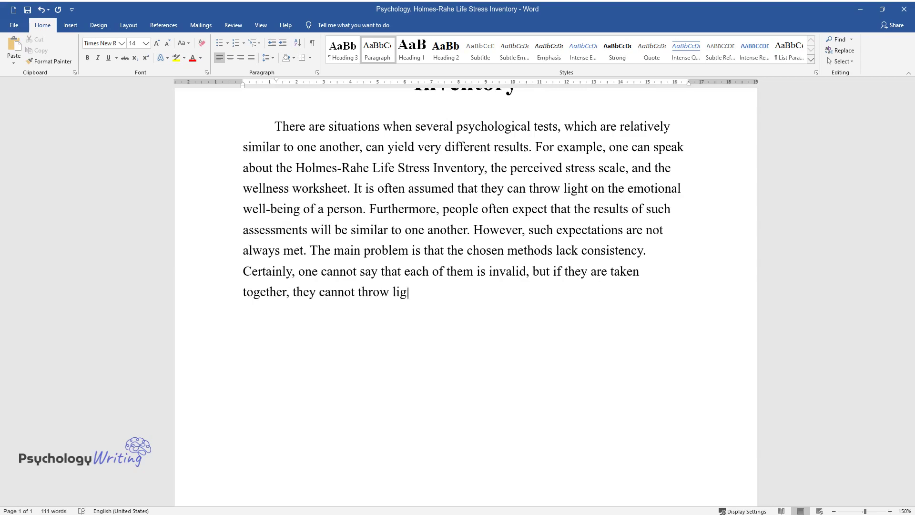
pyautogui.write('ht on the psychological state of a ')
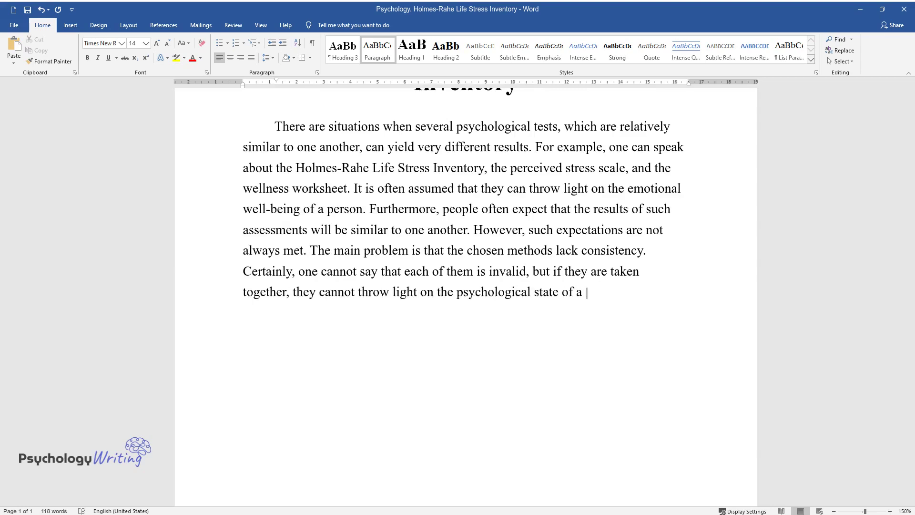
pyautogui.write('person. Moreover, it is cri')
pyautogui.write('tical to')
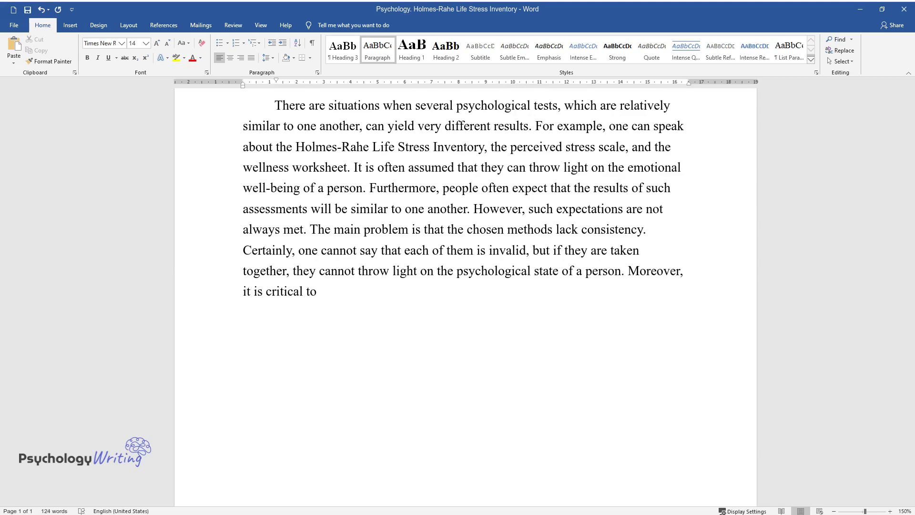
pyautogui.write(' remember that these measurement t')
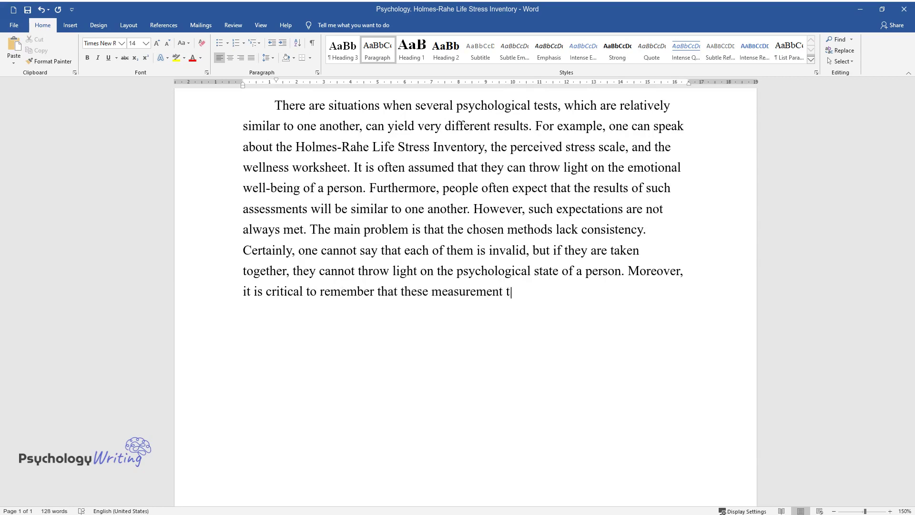
pyautogui.write('ools are based on different theore')
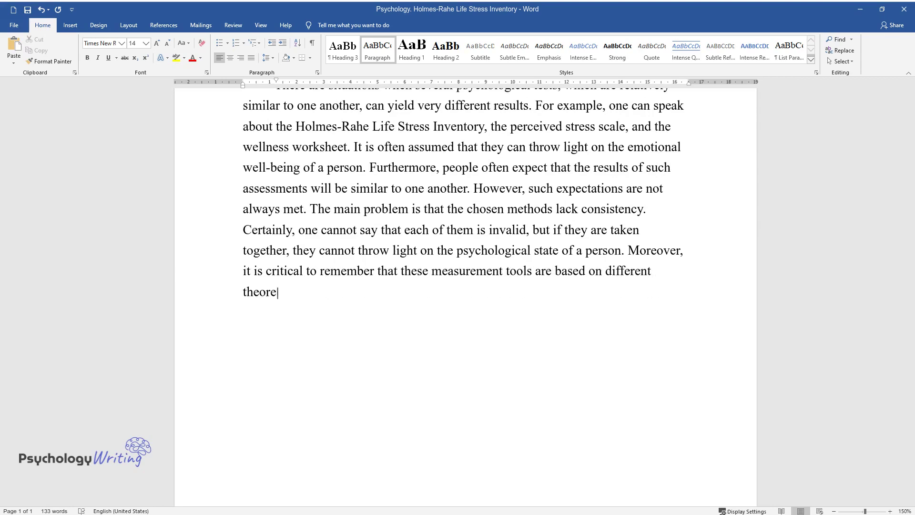
pyautogui.write('tical assumptions. Finally, they h')
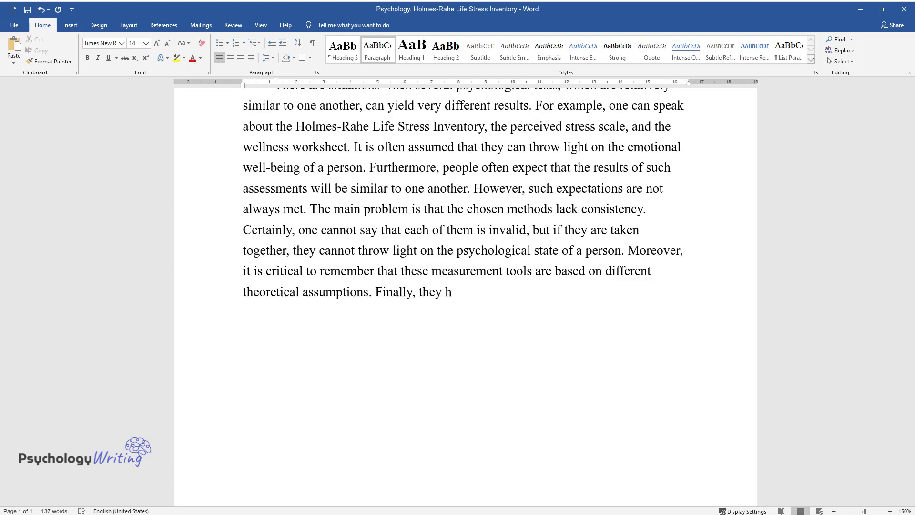
pyautogui.write('ave different levels of accuracy. T')
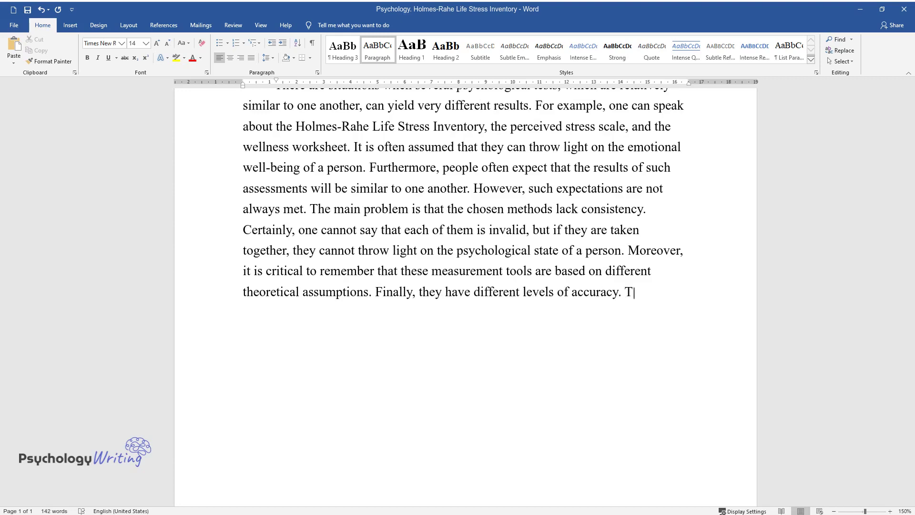
pyautogui.write('herefore, it is not possible to com')
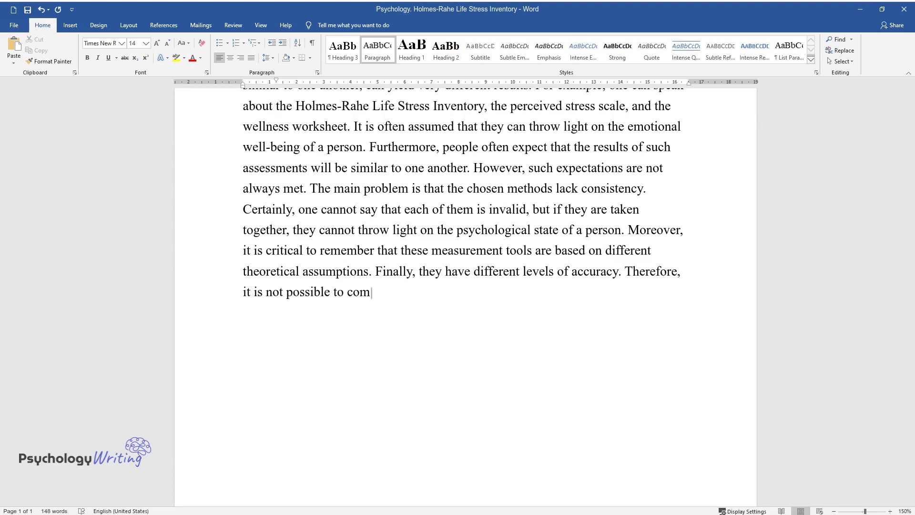
pyautogui.write('bine them in order to describe the')
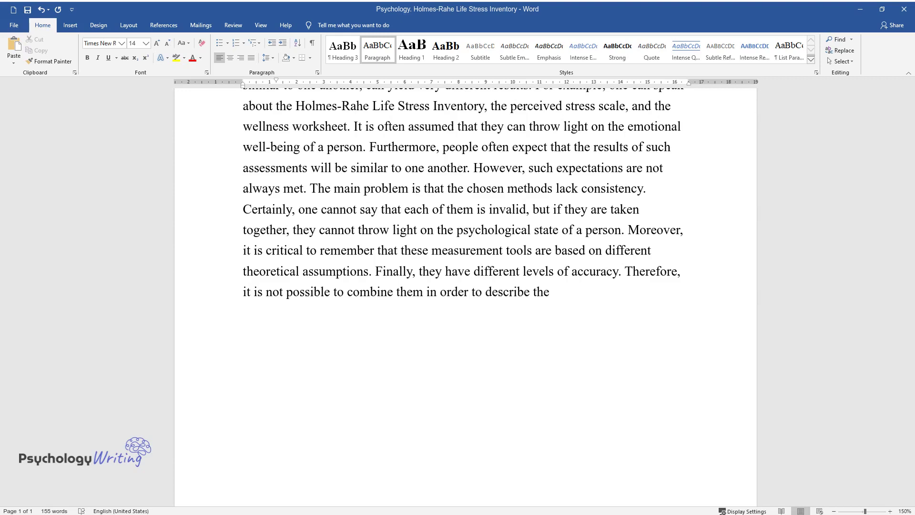
pyautogui.write(' experiences of an individual. This')
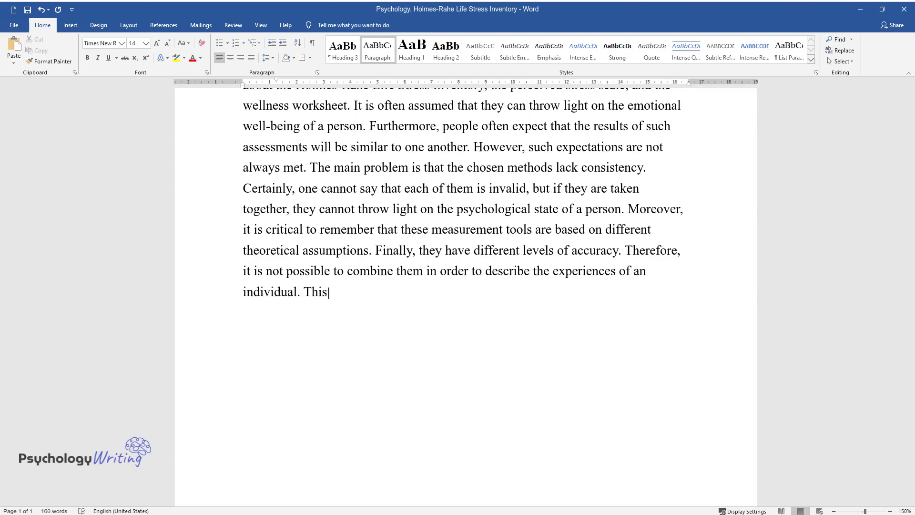
pyautogui.write(' is the main argument that should b')
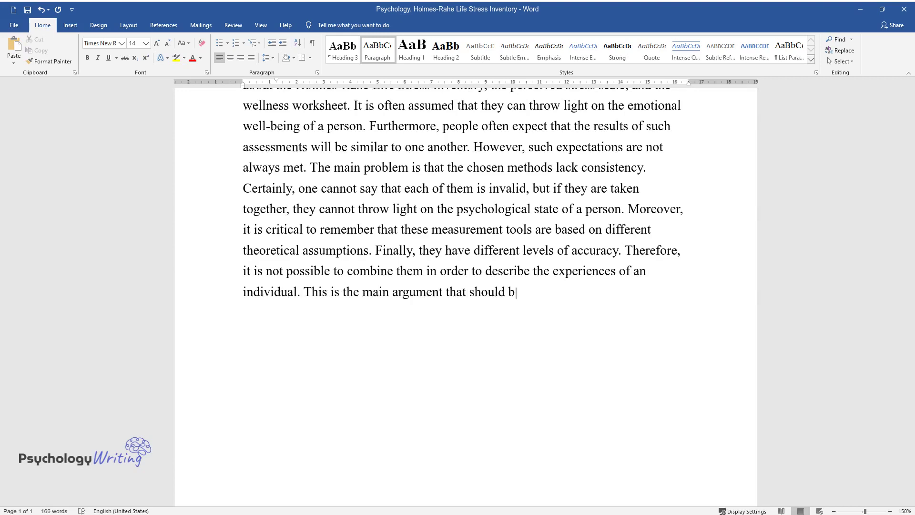
pyautogui.write('e closely examined.')
# - End the first paragraph after 'This is the main argument that should be closely examined.'
pyautogui.press('Return')
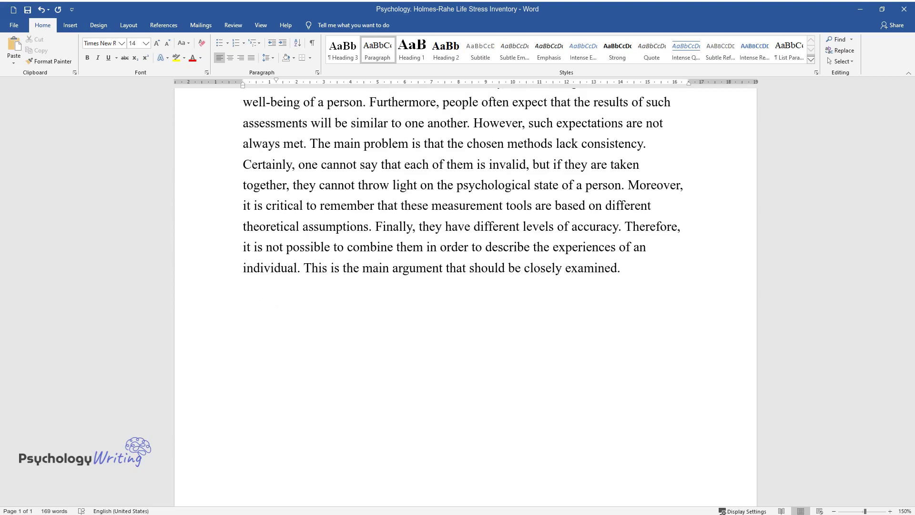
# - Start the second paragraph with 'Under such circumstances, it is necessary to examine the validity of each case separately.'
pyautogui.write('Under such circumstanc')
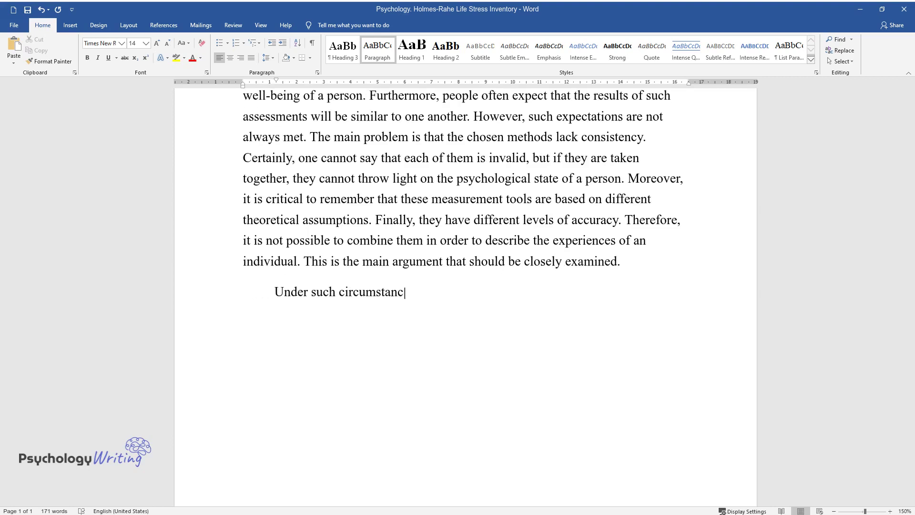
pyautogui.write('es, it is necessary to examine the')
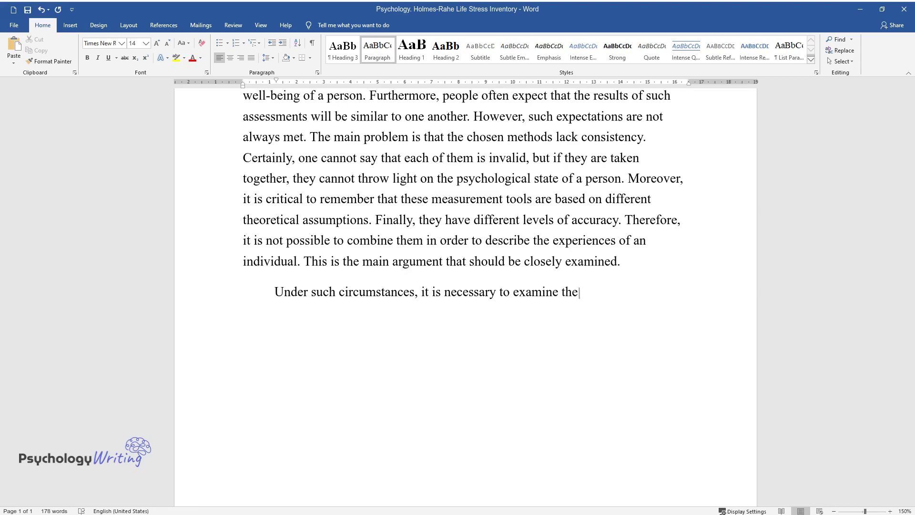
pyautogui.write(' validity of each case separately.')
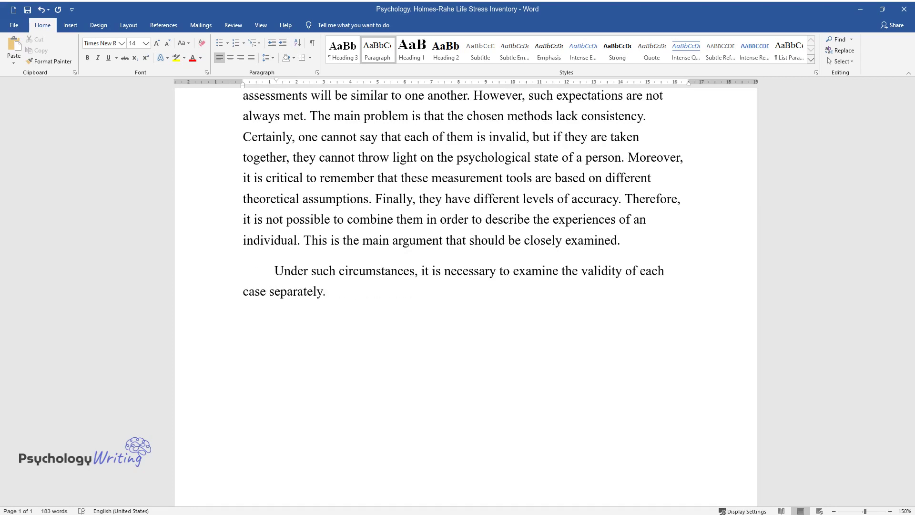
pyautogui.write(" For instance, Holmes Rahe's stres")
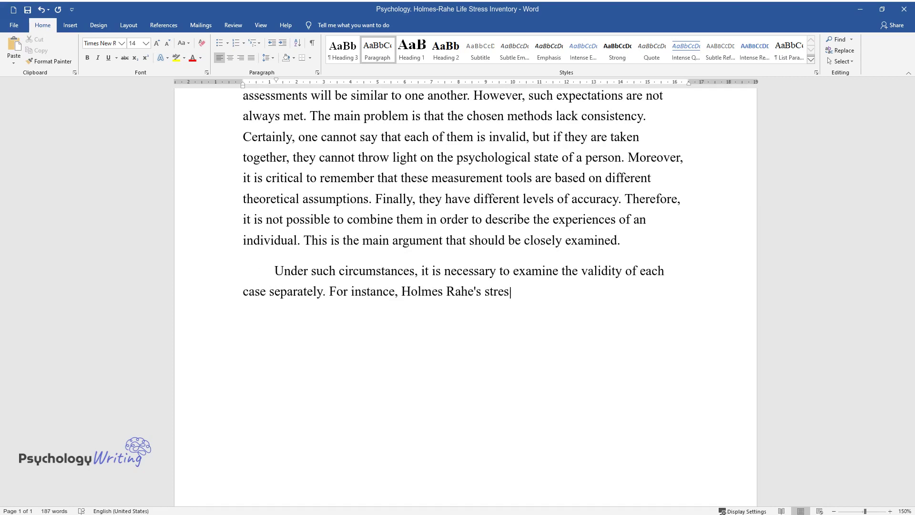
pyautogui.write('s inventory only identifies the li')
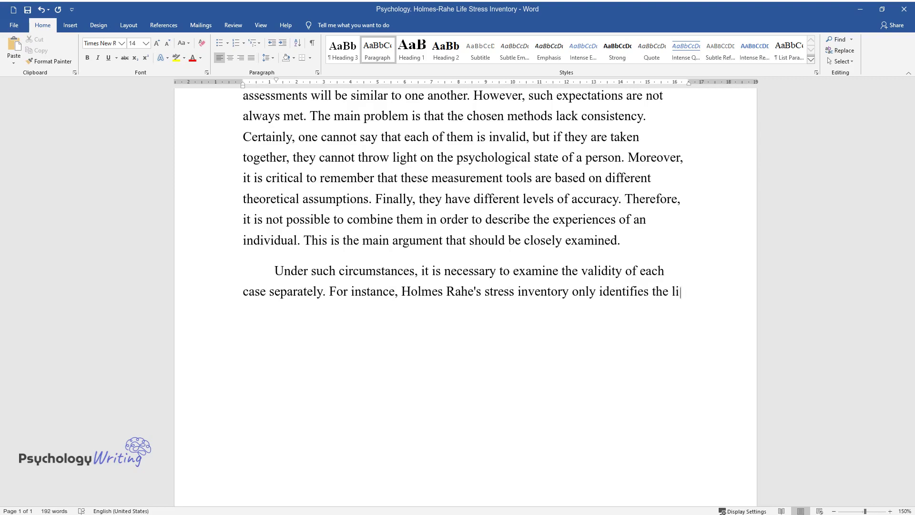
pyautogui.write('st of traumatic events that make a')
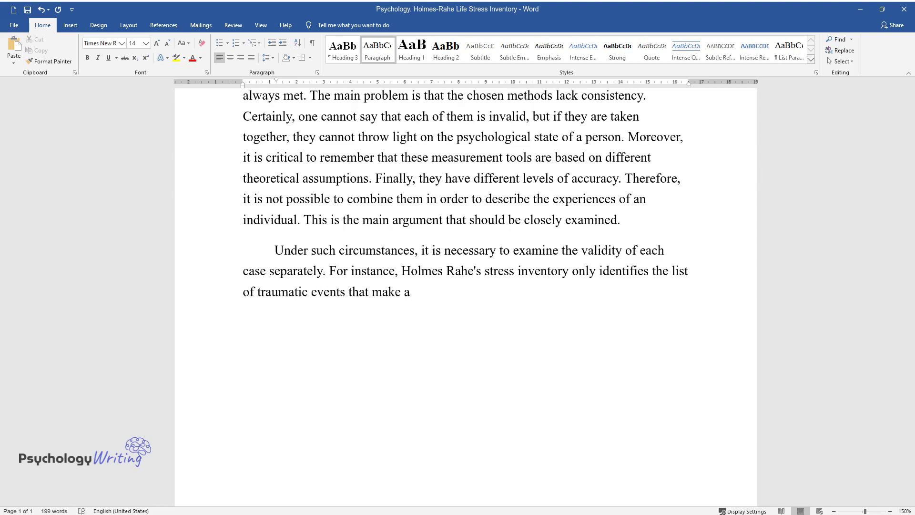
pyautogui.write(' person more susceptible to stress')
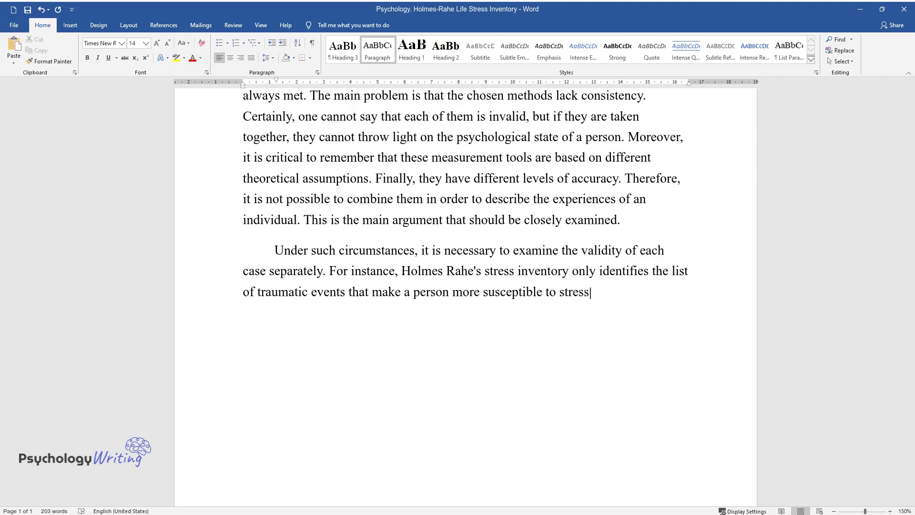
pyautogui.write(', mental problems, and other illnesses. Nev')
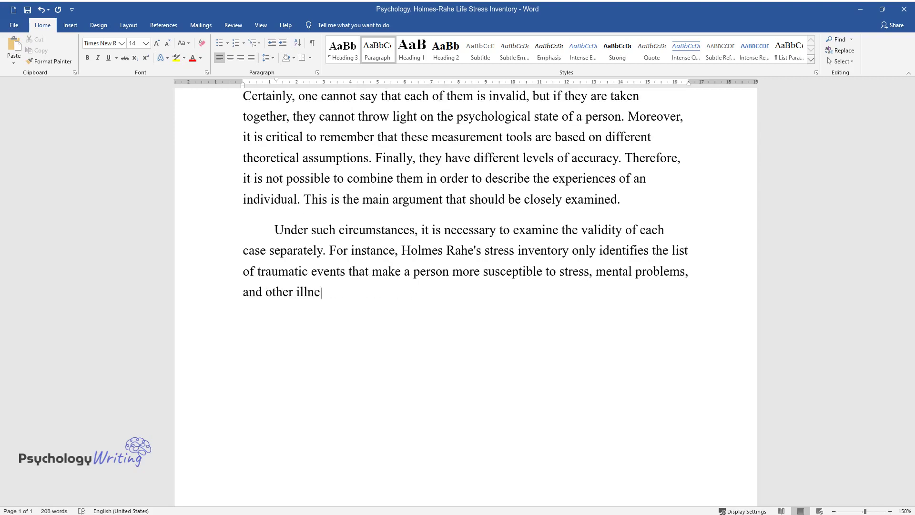
pyautogui.write('ertheless, one cannot sup')
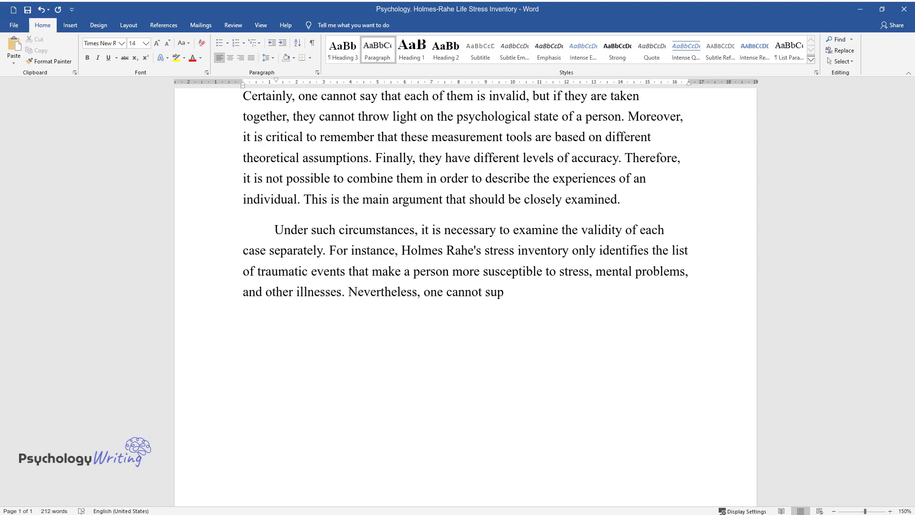
pyautogui.write('pose that this list is a comprehe')
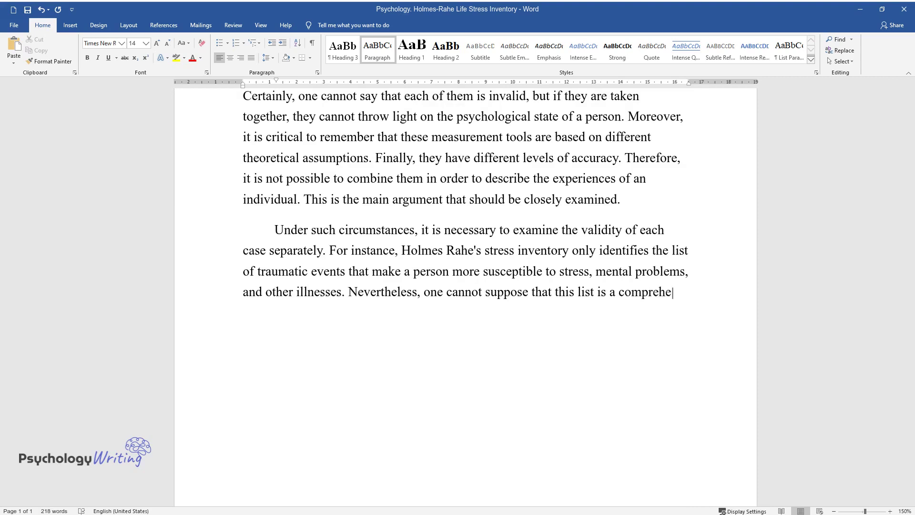
pyautogui.write('nsive one. It should be kept in mi')
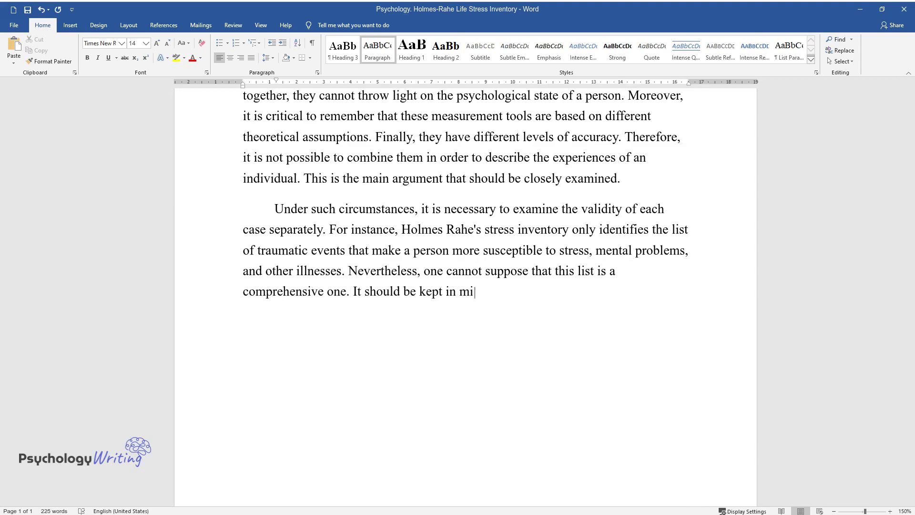
pyautogui.write('nd that this measurement technique')
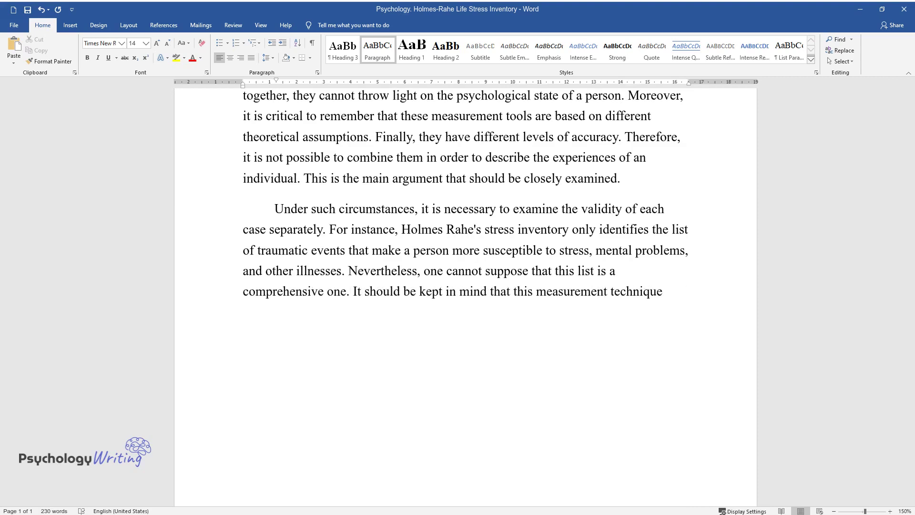
pyautogui.write(' is premised on the idea that chan')
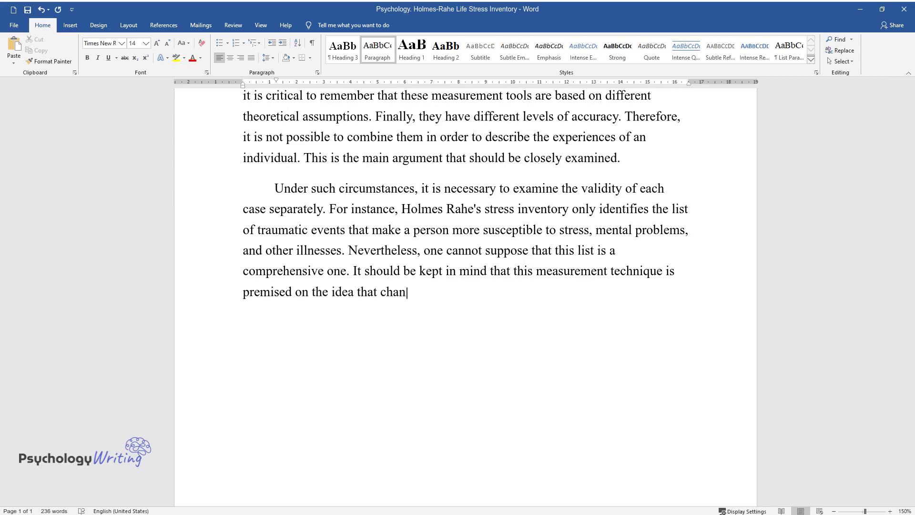
pyautogui.write('ge is inevitably associated to str')
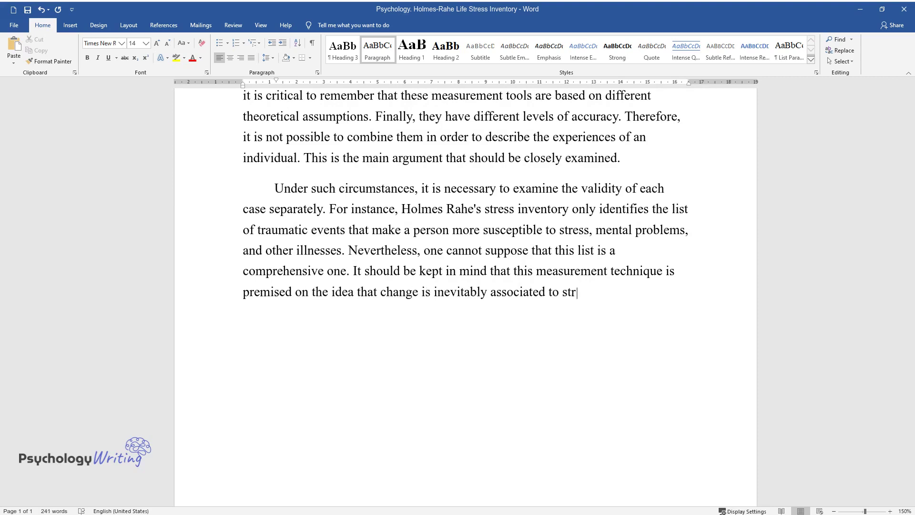
pyautogui.write('ess. Furthermore, this measurement')
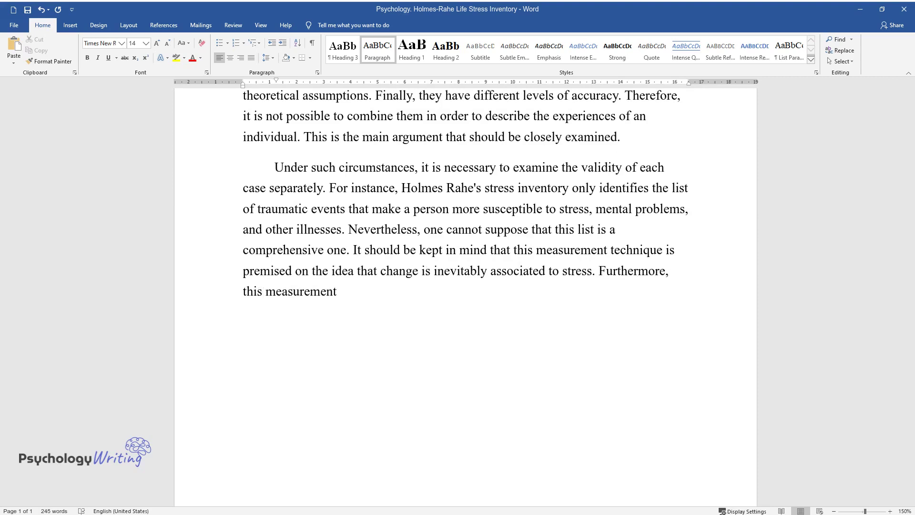
pyautogui.write(' tool can be valid only if people ')
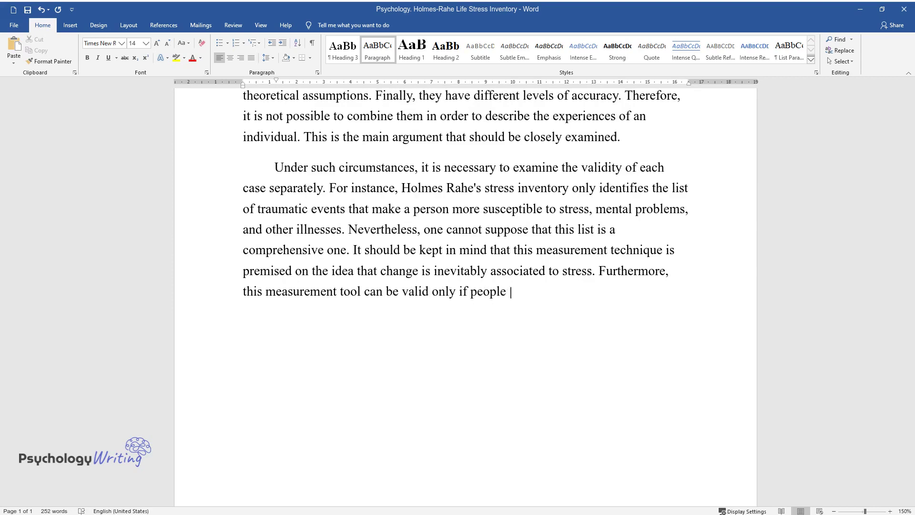
pyautogui.write('respond to such events in a simila')
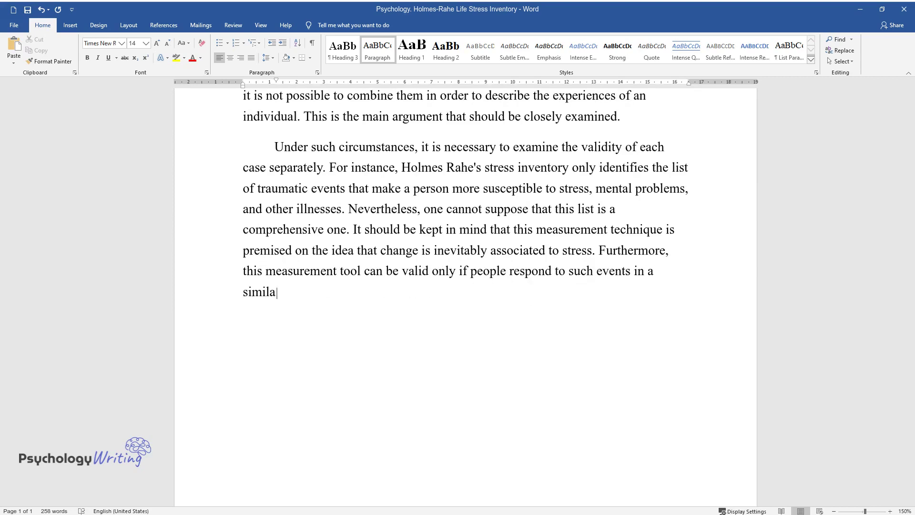
pyautogui.write('r way. This is one of the reasons')
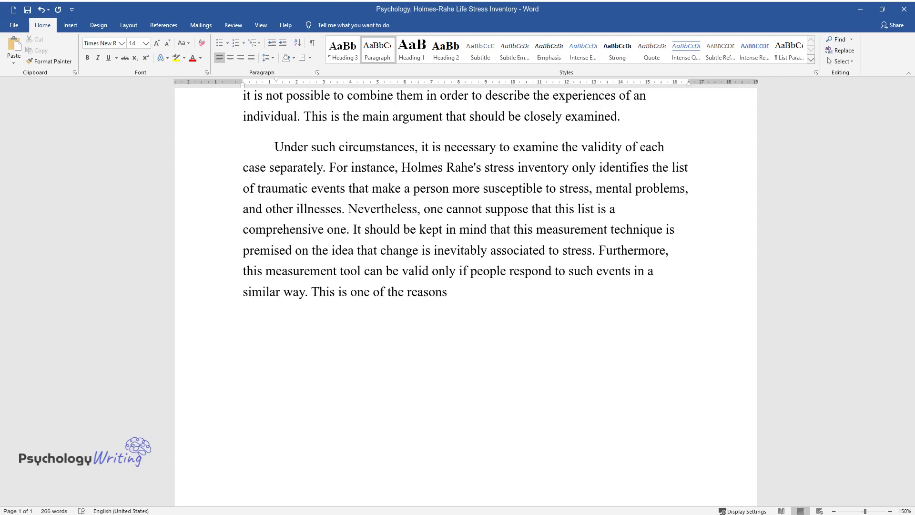
pyautogui.write(' why this tool may produce the resu')
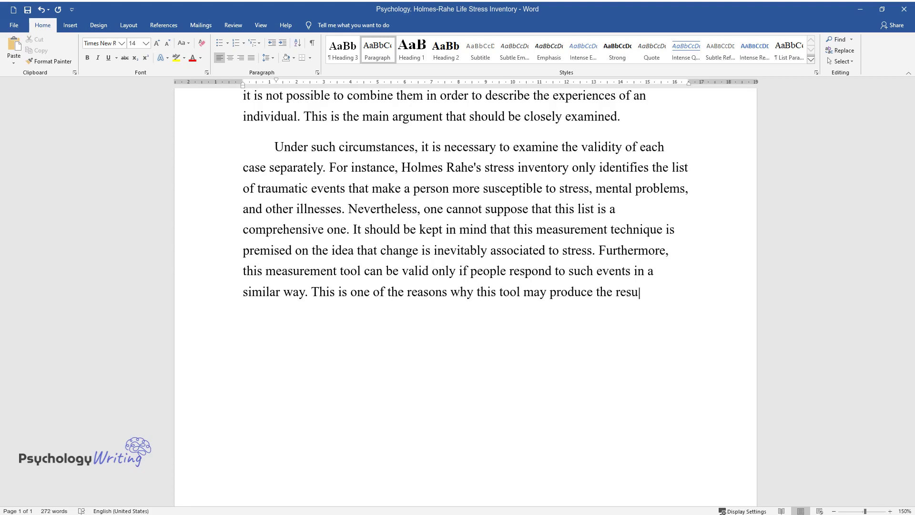
pyautogui.write('lts that a person may not readily')
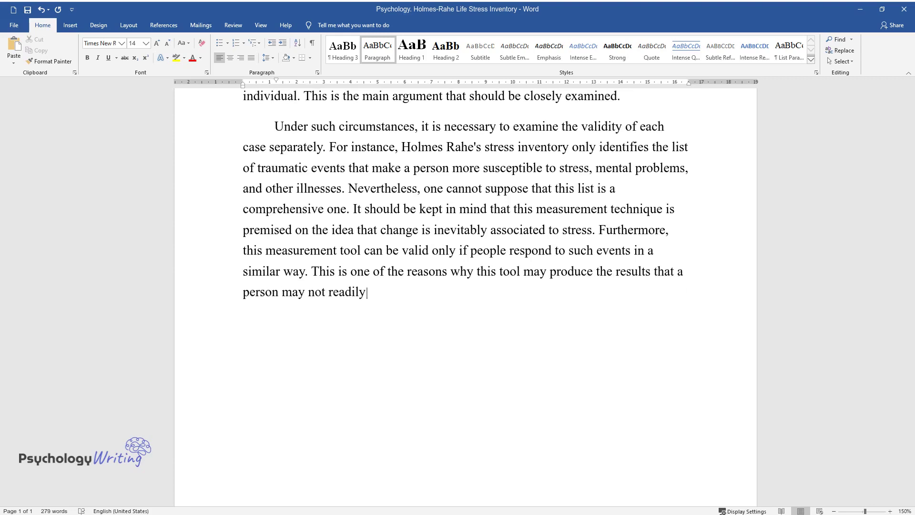
pyautogui.write(' accept. In contrast, the perceive')
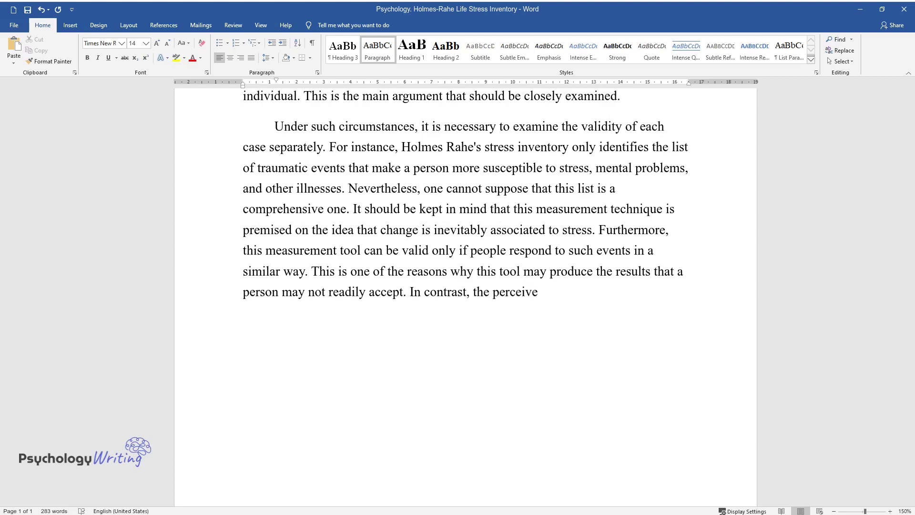
pyautogui.write('d stress scale can show how a person respon')
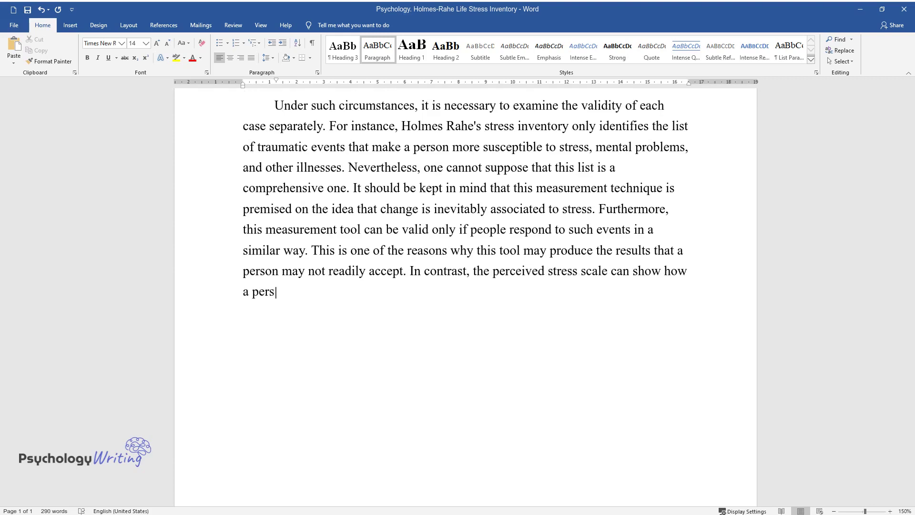
pyautogui.write('ds to difficulties or cha')
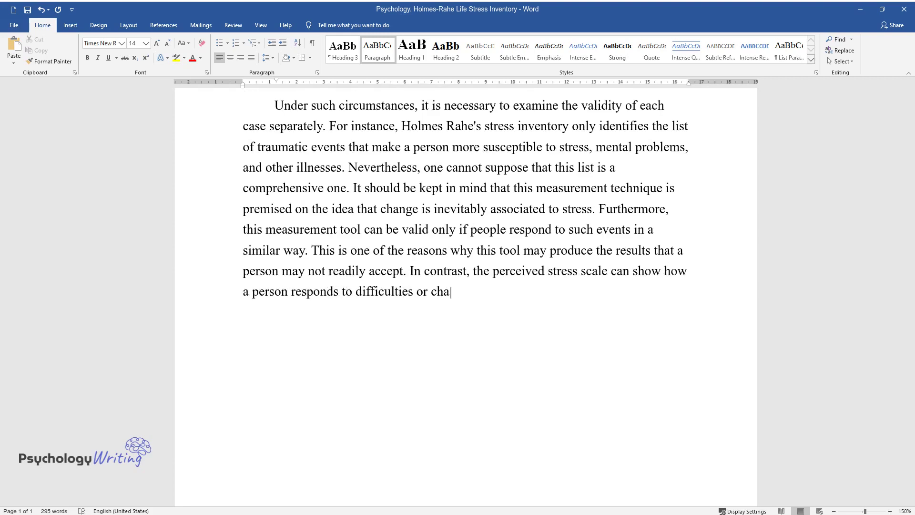
pyautogui.write('llenges. Therefore, one can argue')
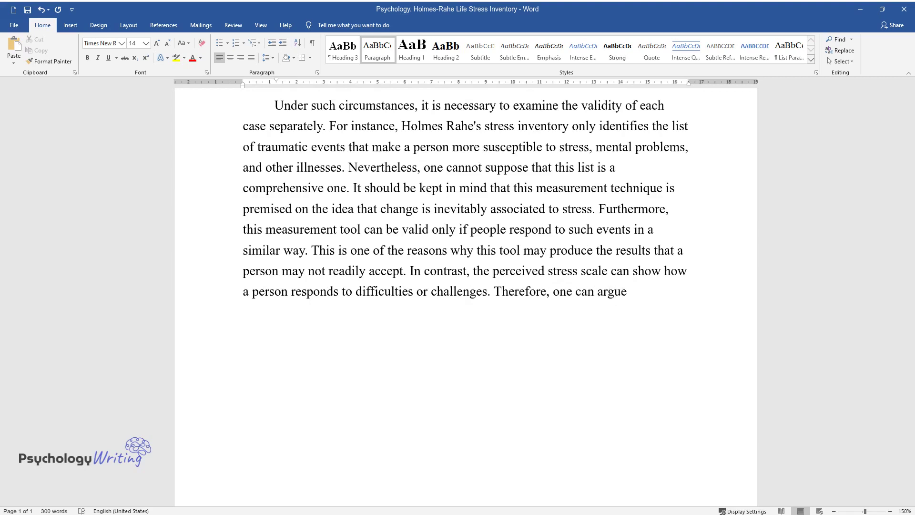
pyautogui.write(' that these measurement tools have ')
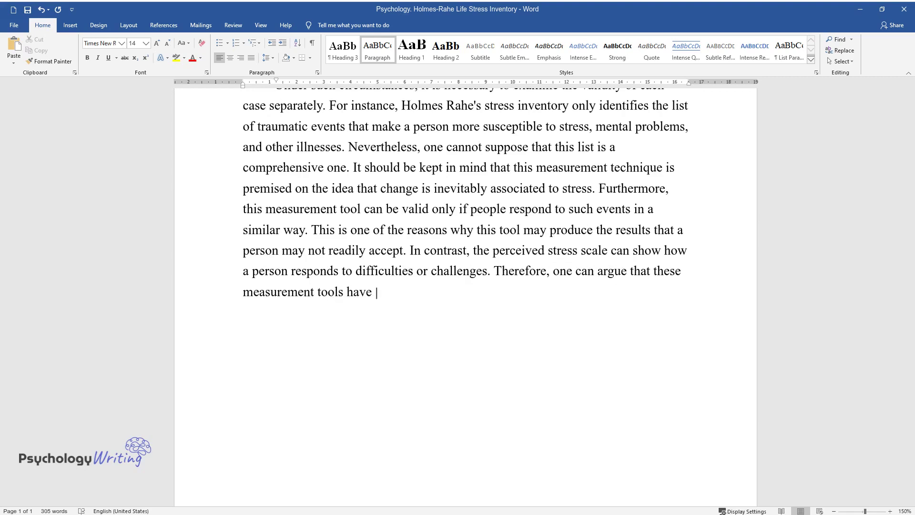
pyautogui.write('to achieve different objectives. ')
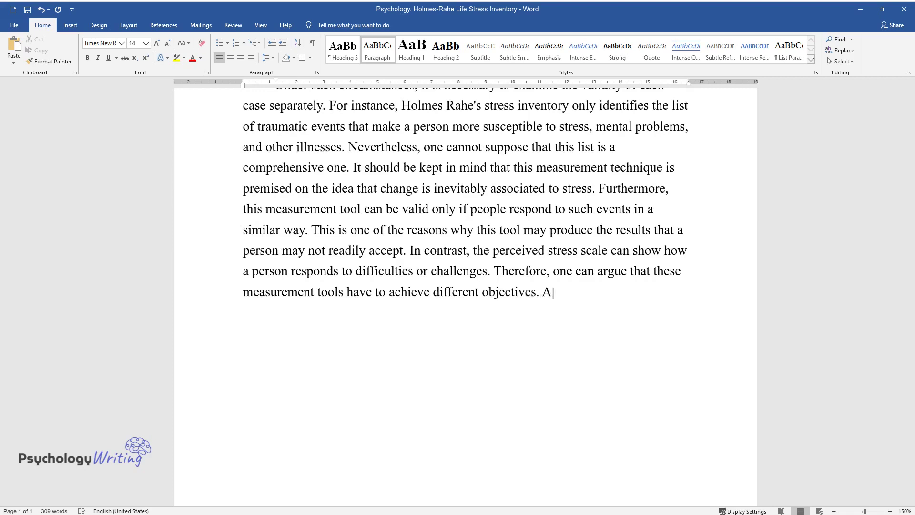
pyautogui.write('Additionally, one should take into account ')
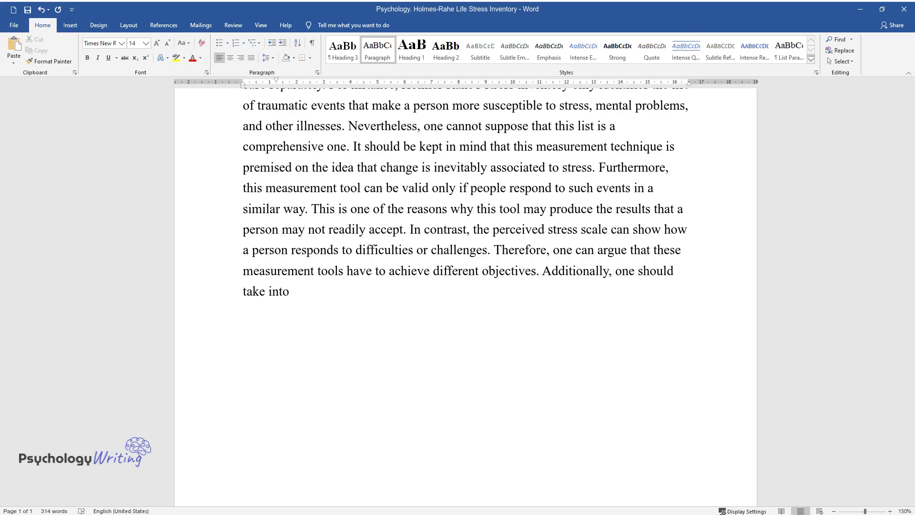
pyautogui.write('that the perceived stress')
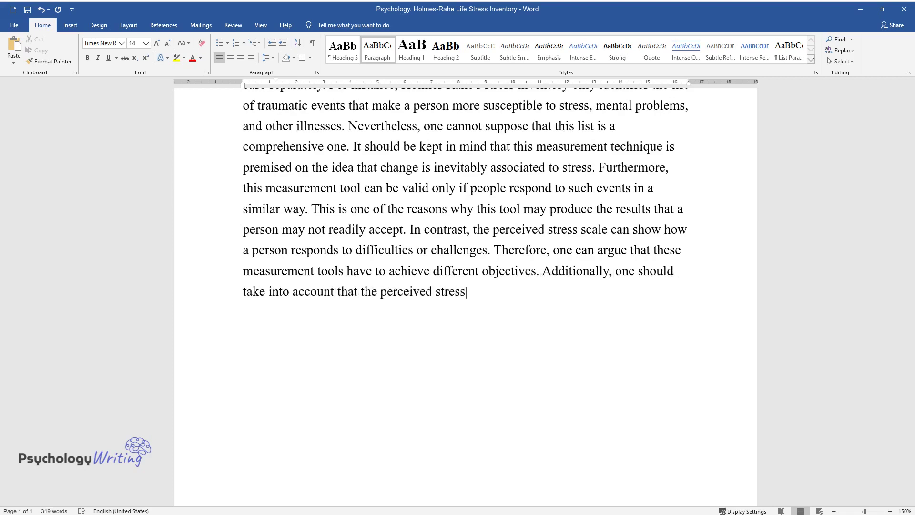
pyautogui.write(' scale has a very high standard dev')
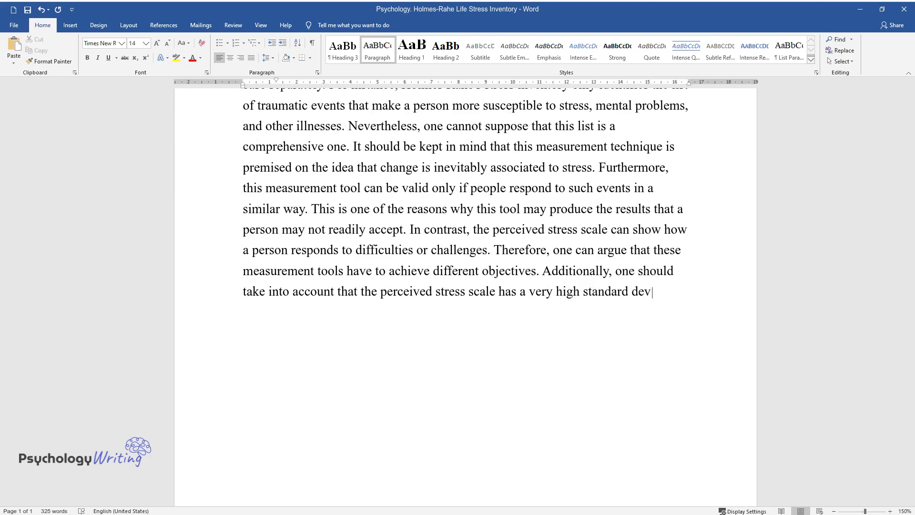
pyautogui.write('iation. This limitation is one of')
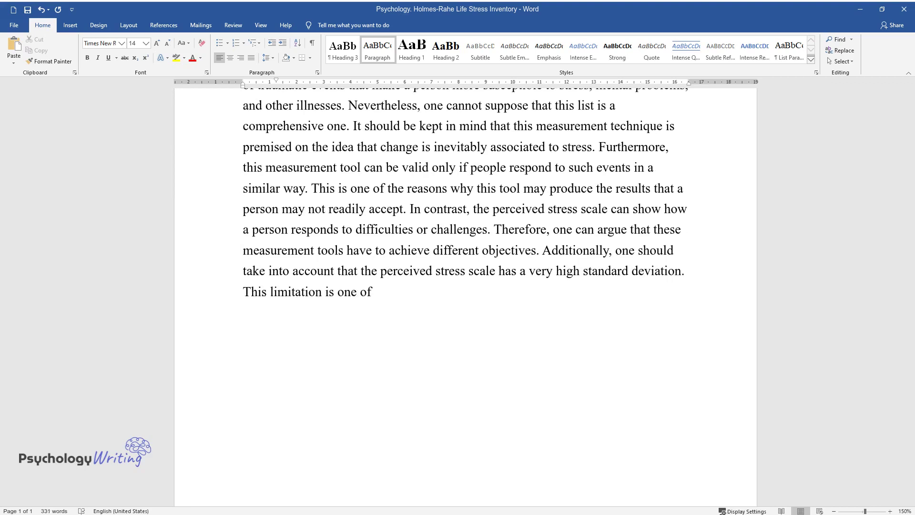
pyautogui.write(' the reasons why people can questi')
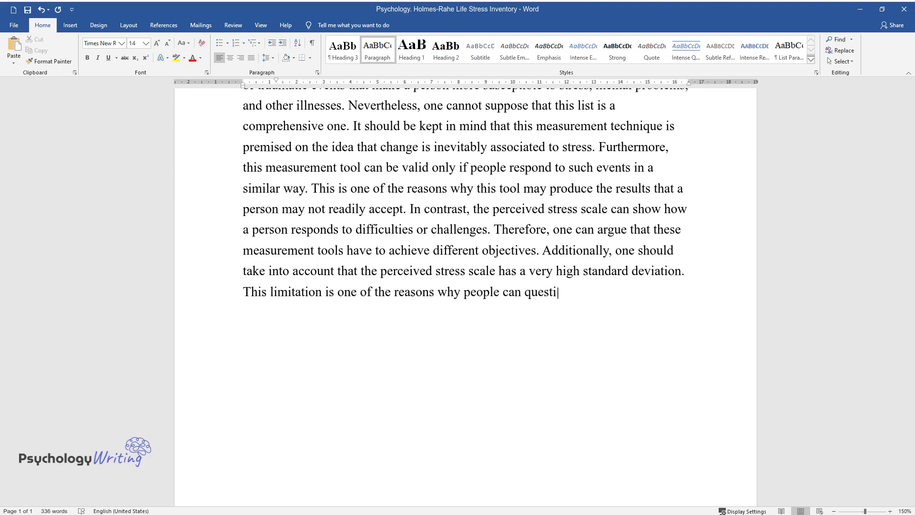
pyautogui.write('on the accuracy of this test. Ther')
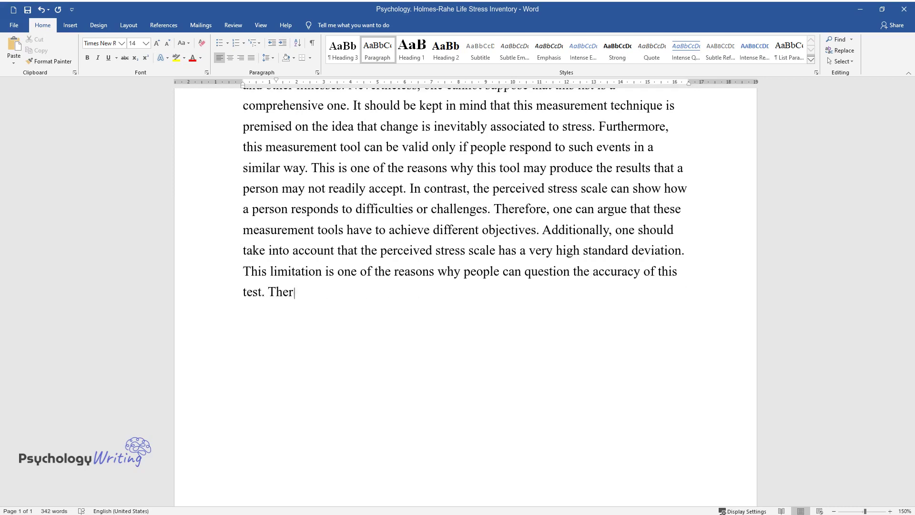
pyautogui.write('efore, one cannot say that these s')
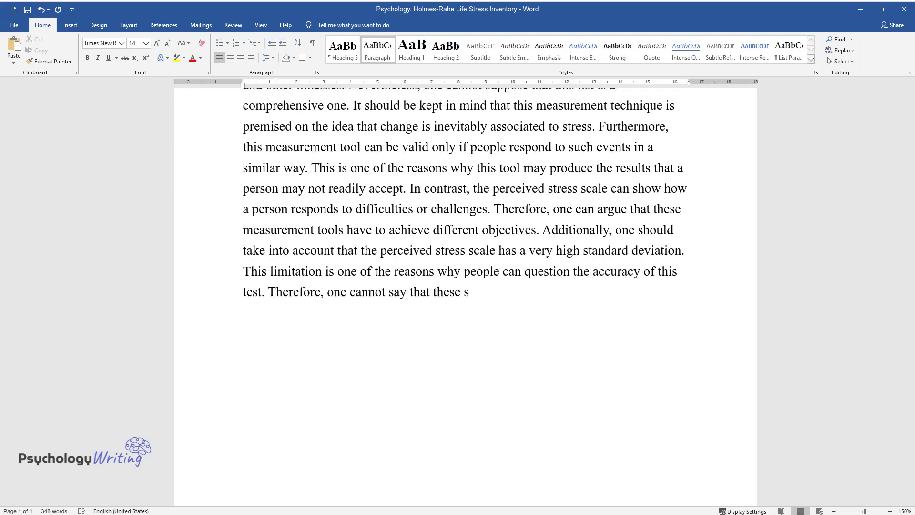
pyautogui.write('cales cannot be applied together i')
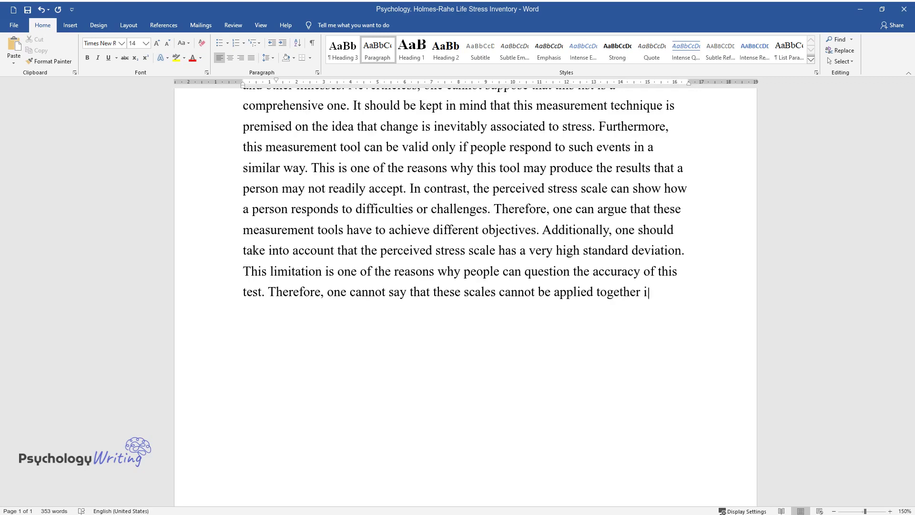
pyautogui.write('n order to study the psychological')
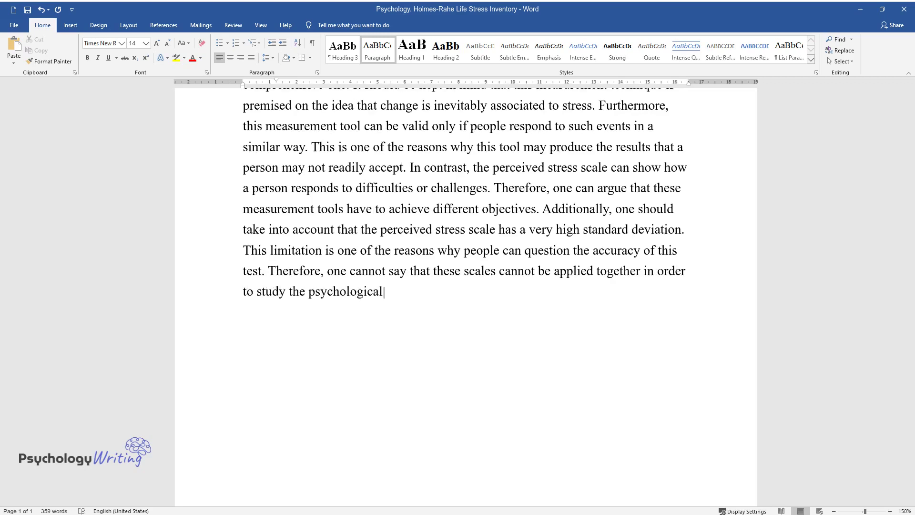
pyautogui.write(' state of a person.')
# - End the paragraph at 'psychological state of a person.' and begin 'In contrast, the wellness worksheet can throw light...'
pyautogui.press('Return')
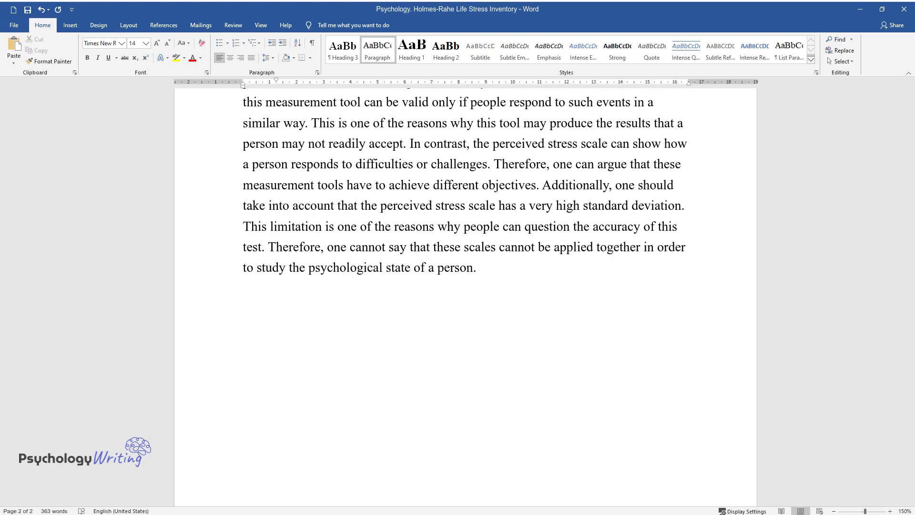
pyautogui.write('In contrast, the wellness work')
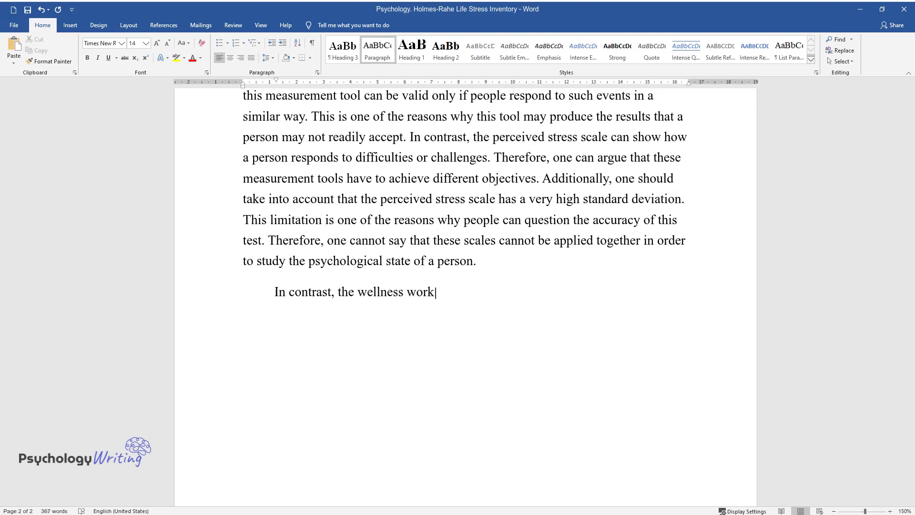
pyautogui.write('sheet can throw light on various a')
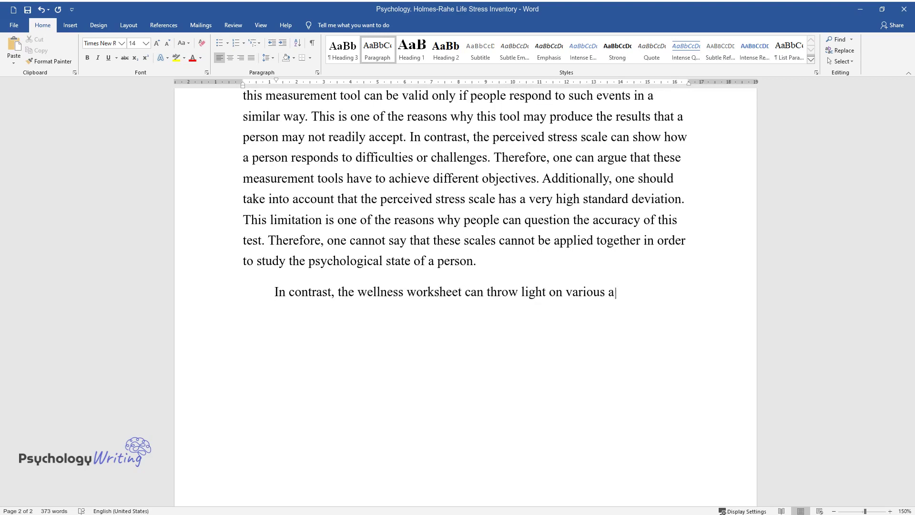
pyautogui.write("spects of a person's experiences. Although t")
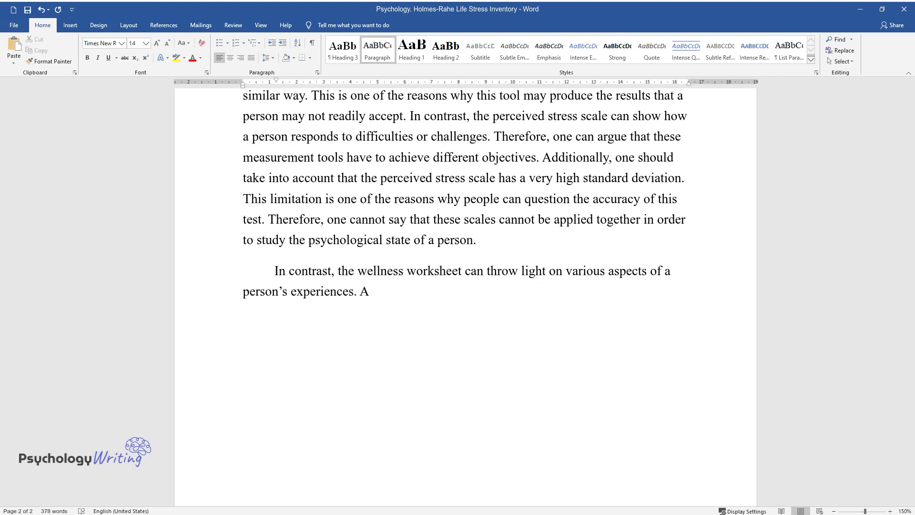
pyautogui.write('his tool has a higher lev')
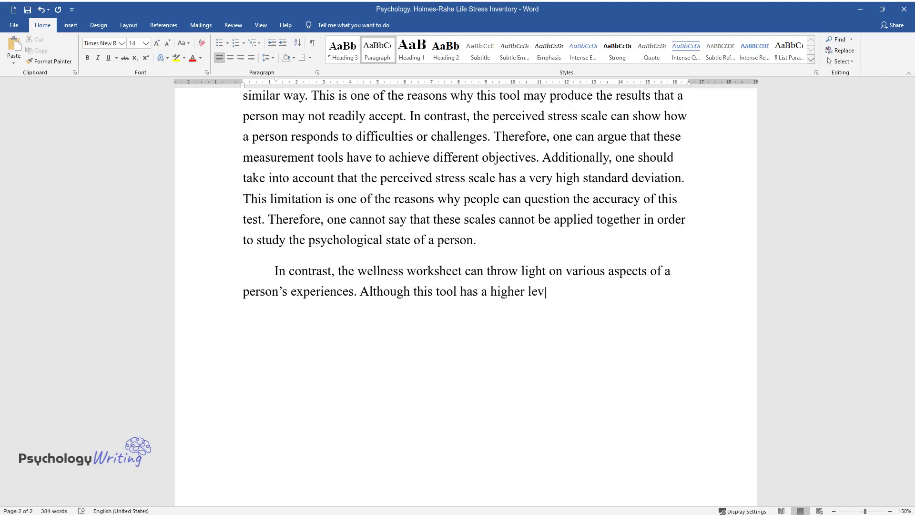
pyautogui.write('el of accuracy, it is not suitable, if a person wants to exam')
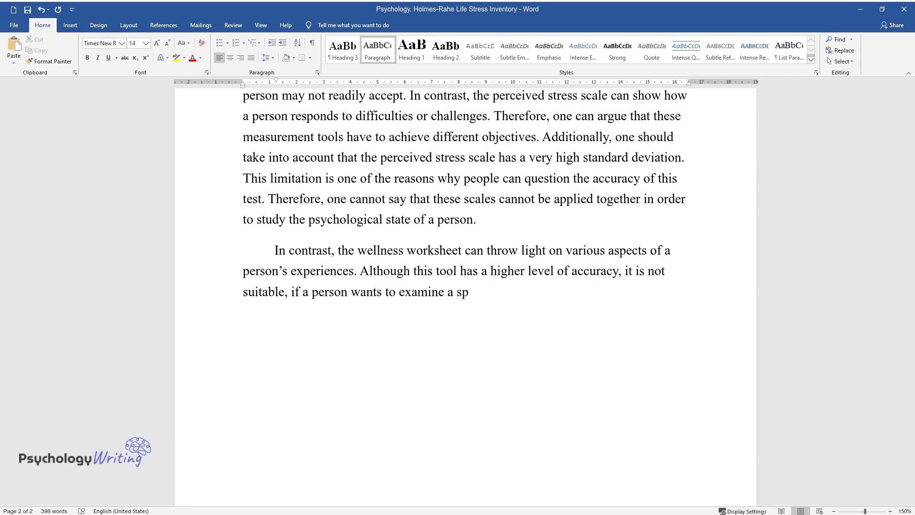
pyautogui.write('i')
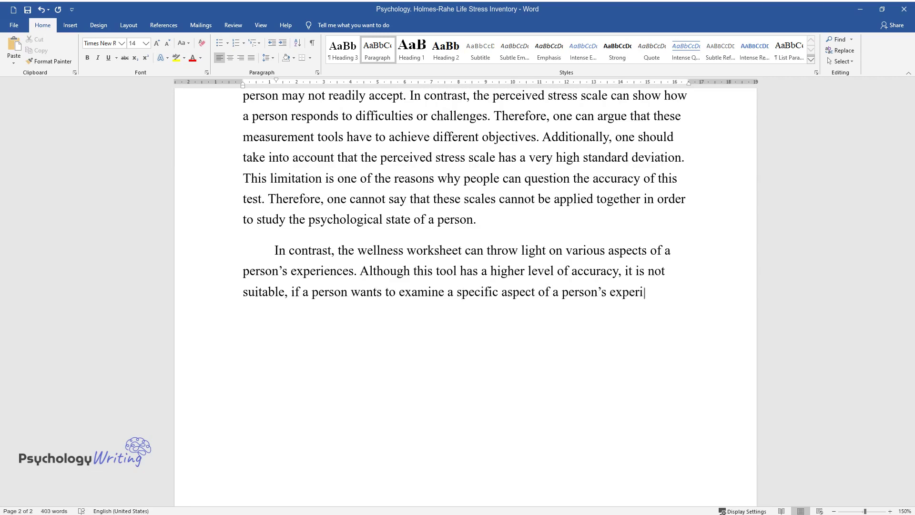
pyautogui.write("ne a specific aspect of a person's experiences such as the resilience to st")
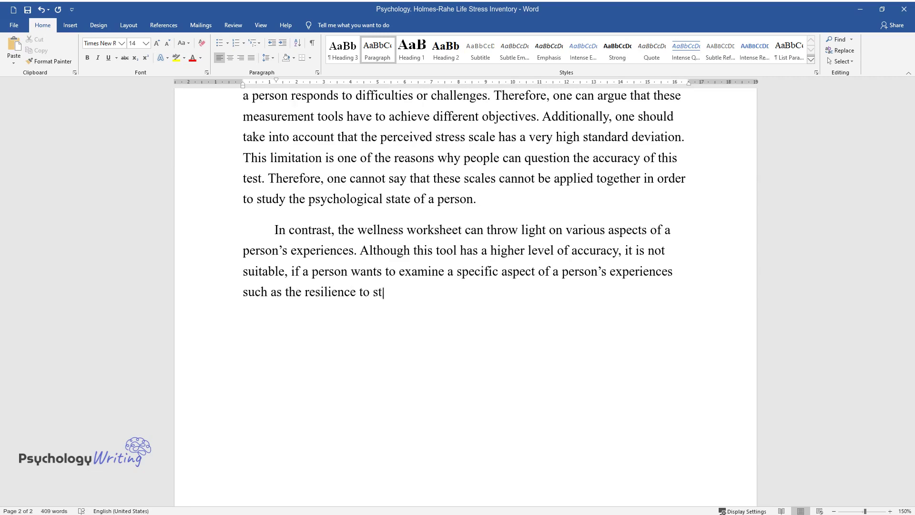
pyautogui.write('ress. In this case, one should use d')
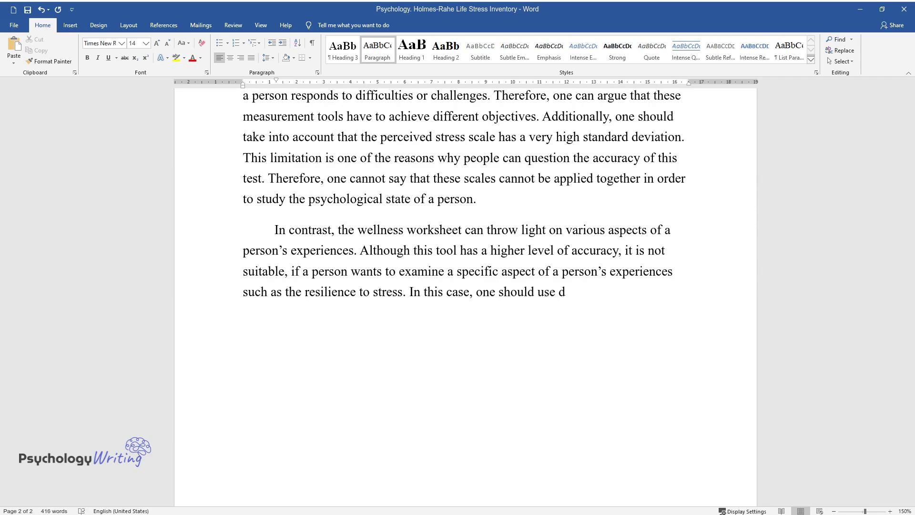
pyautogui.write('ifferent techniques. This')
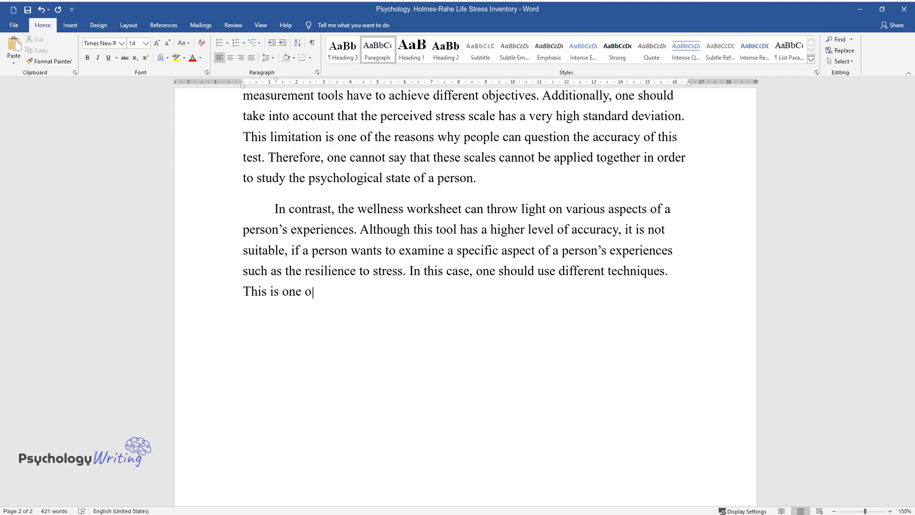
pyautogui.write(' is one of the details that should be consid')
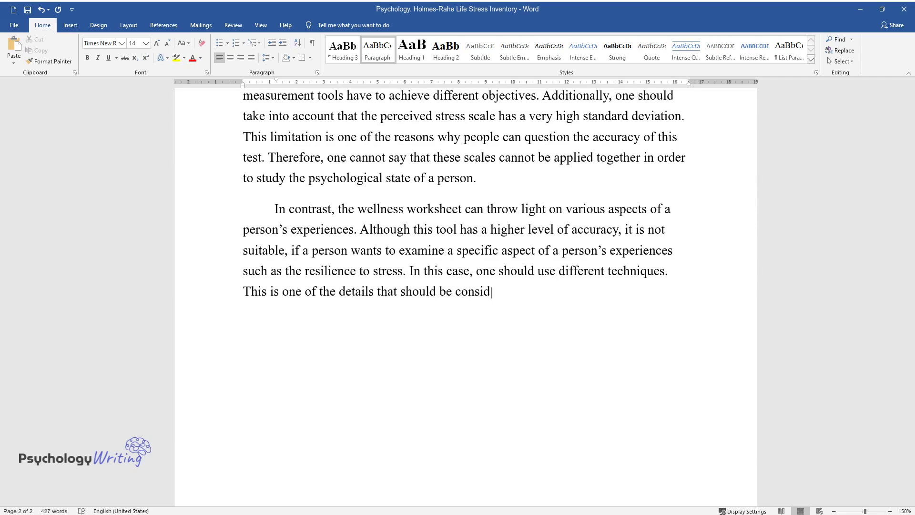
pyautogui.write('ered. While applying different mea')
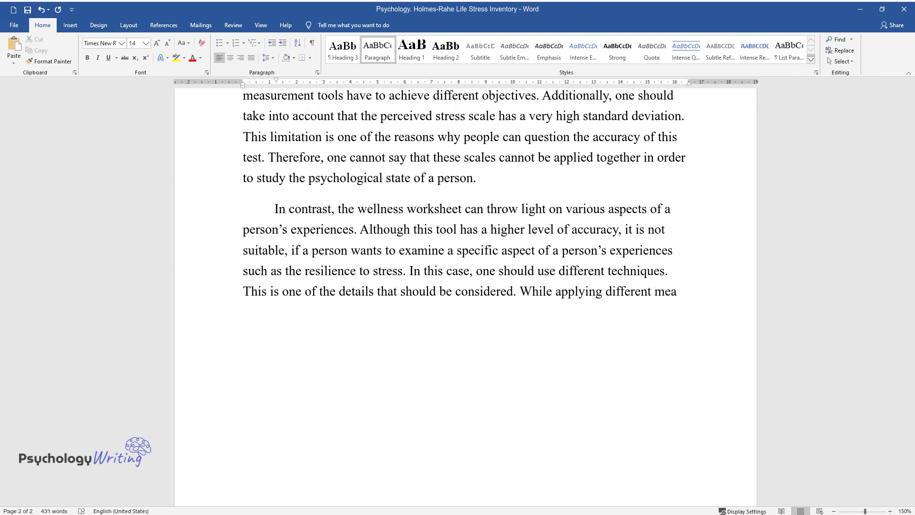
pyautogui.write('surement tools, one should examine ')
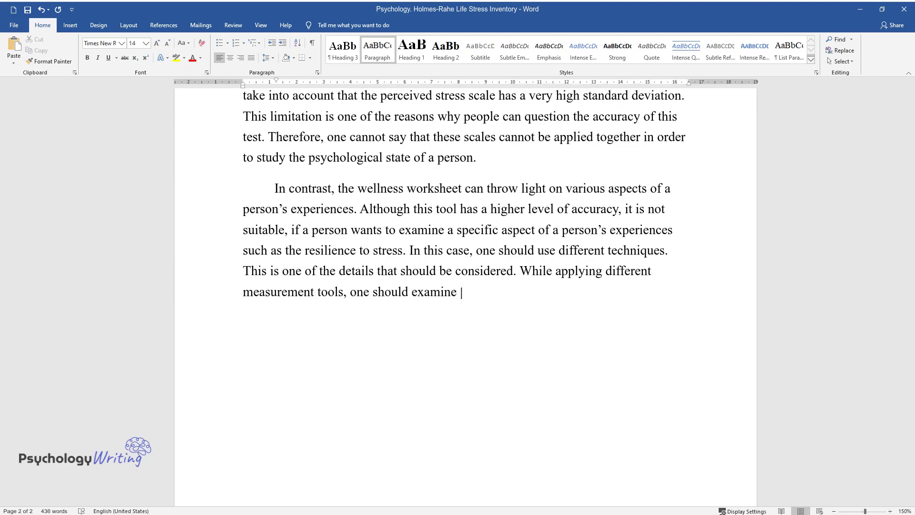
pyautogui.write('the questions that the respondents')
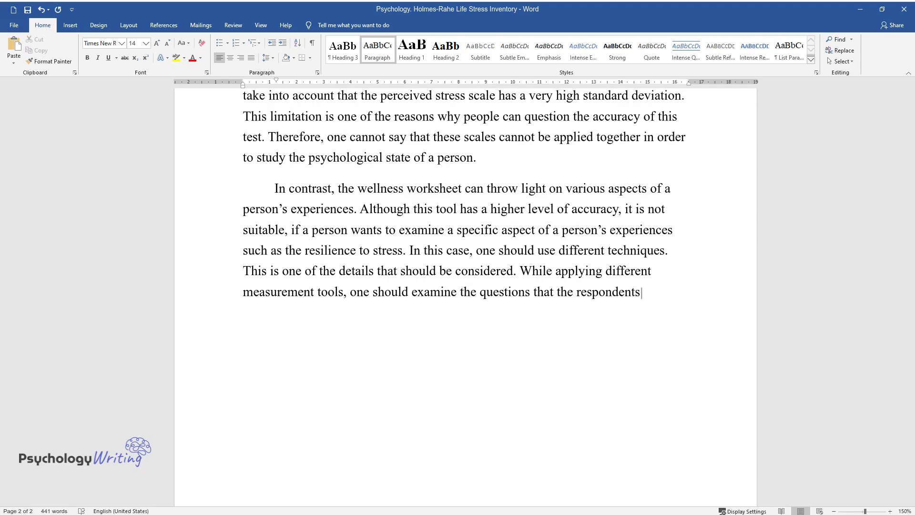
pyautogui.write(' are prompted to ')
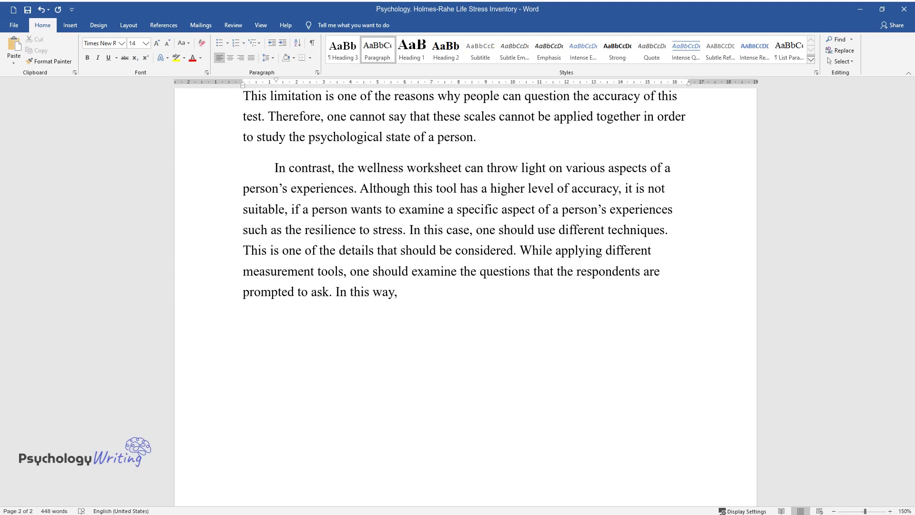
pyautogui.write('ask. In this way, one can determine the degree to wh')
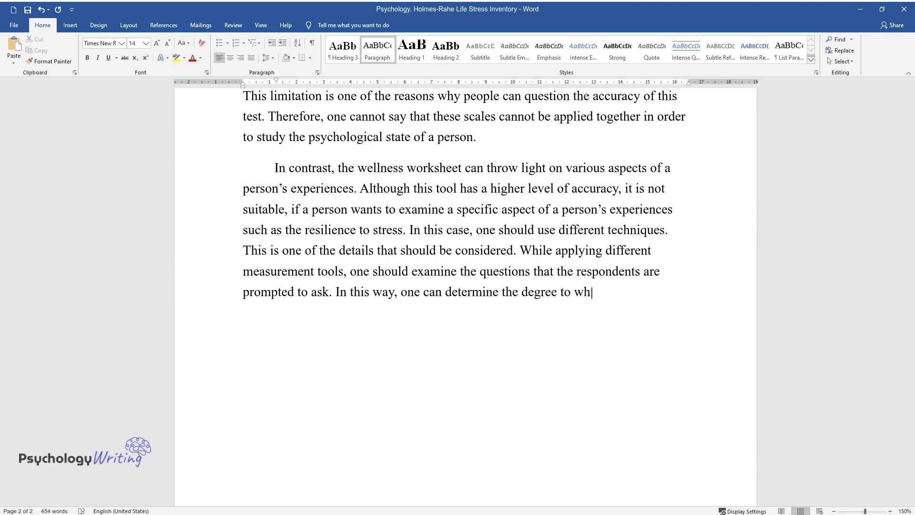
pyautogui.write('ich different tools are consistent with one')
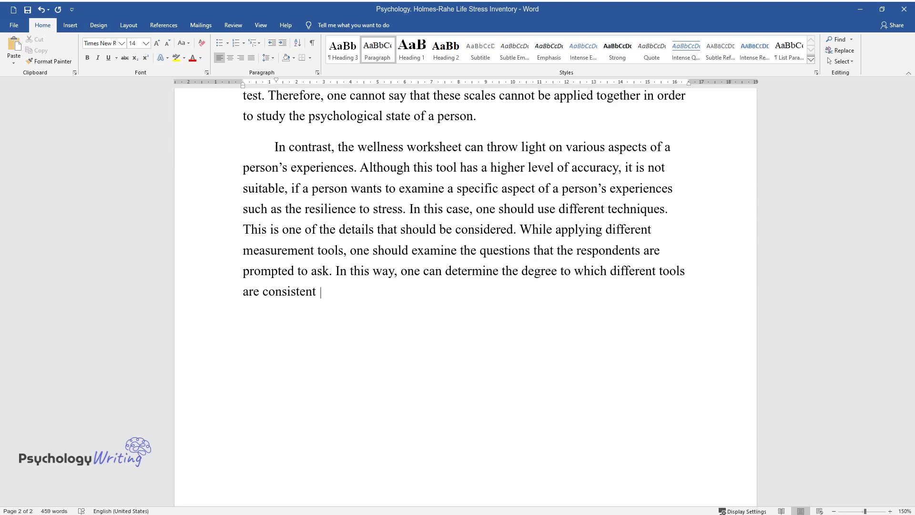
pyautogui.write(' another. This is one of t')
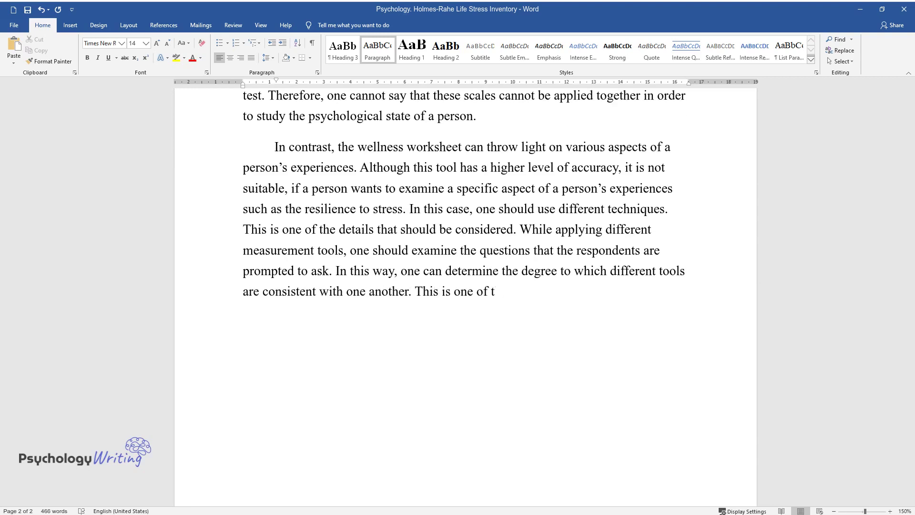
pyautogui.write('he main precautions that should be ')
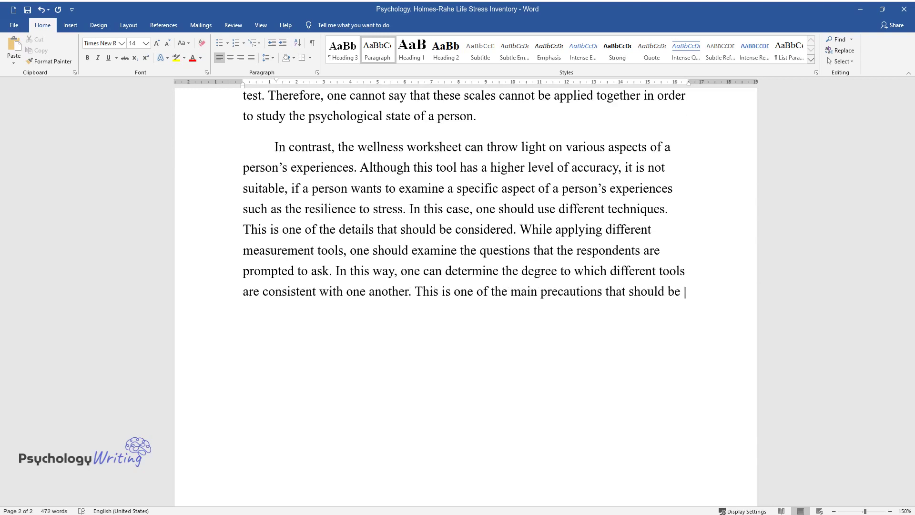
pyautogui.write('considered.')
# - End the wellness worksheet paragraph after '...precautions that should be considered.' and start a new paragraph
pyautogui.press('Return')
# - Write the conclusion 'Overall, this discussion suggests...' through 'The techniques that have been discussed lack consistency...'
pyautogui.write('Ov')
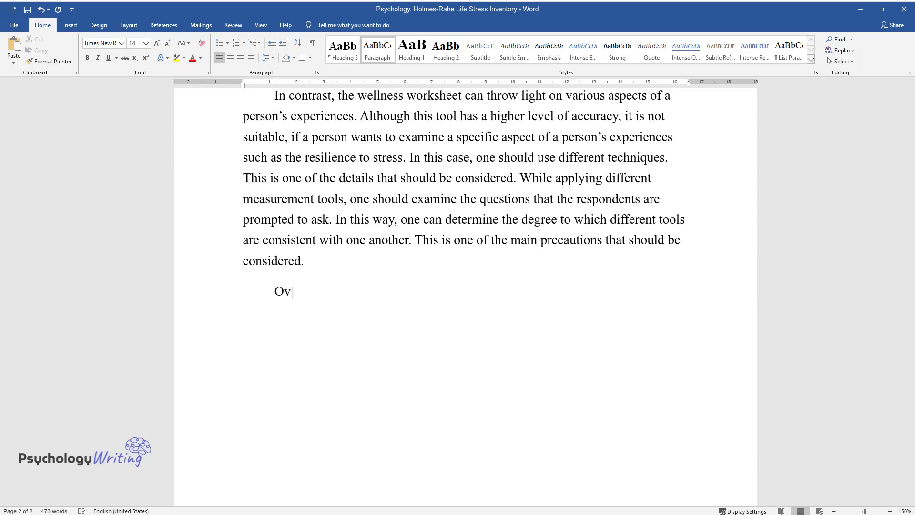
pyautogui.write('erall, this discussion suggests the a')
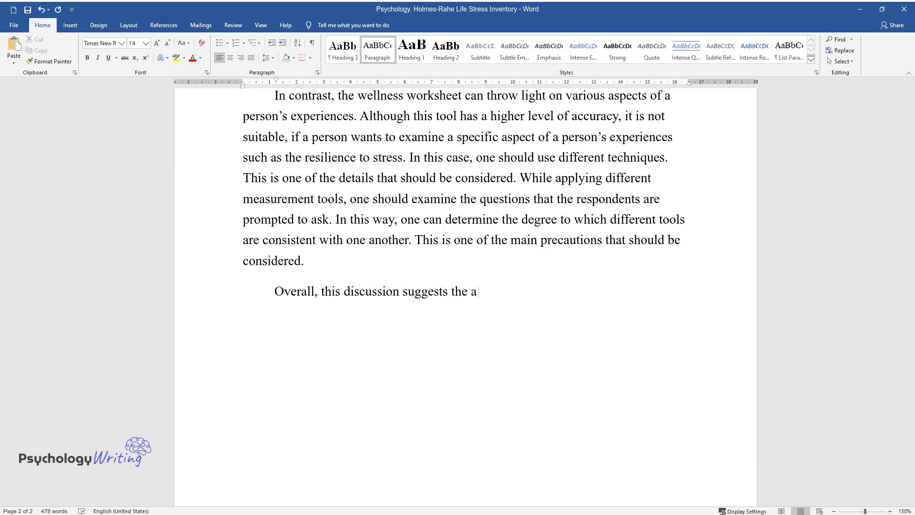
pyautogui.write('pplication of different scales cannot always be an effective approach because they can differ in terms of ac')
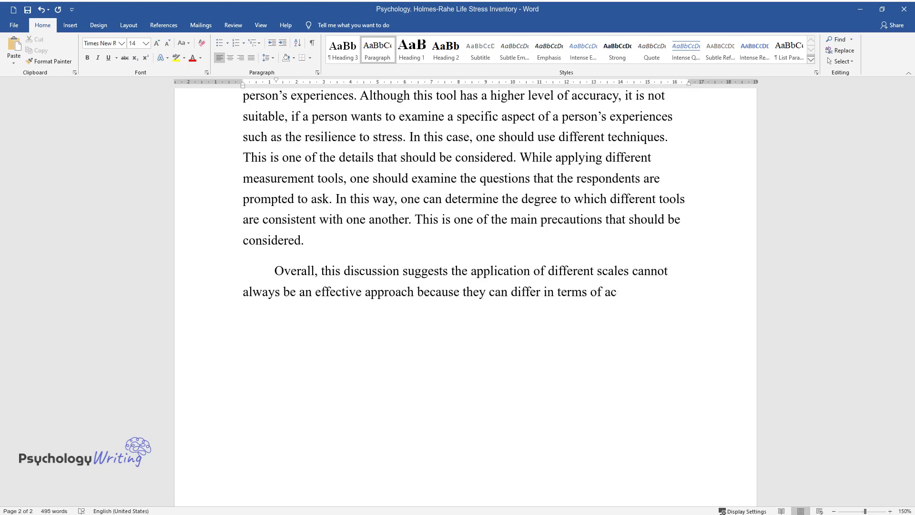
pyautogui.write('the major theoretical assumptions. Th')
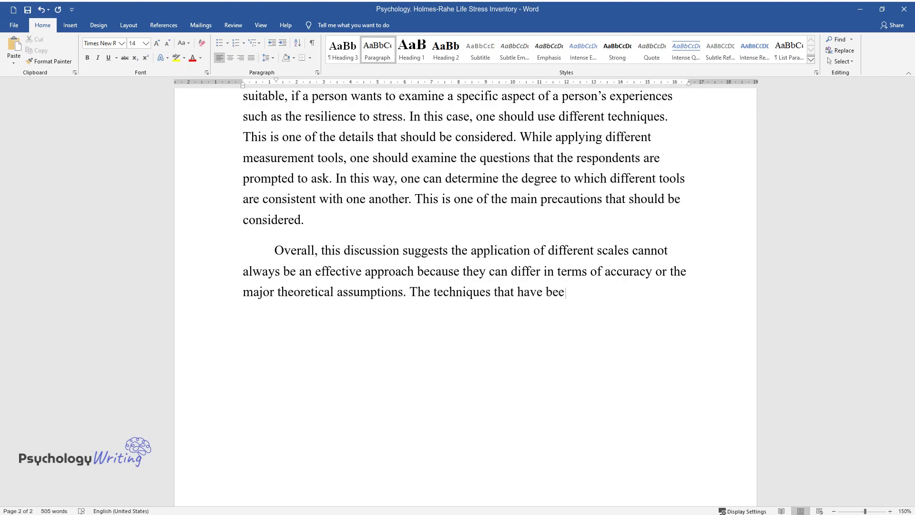
pyautogui.write('e techniques that have been discussed lack consistency with one another,')
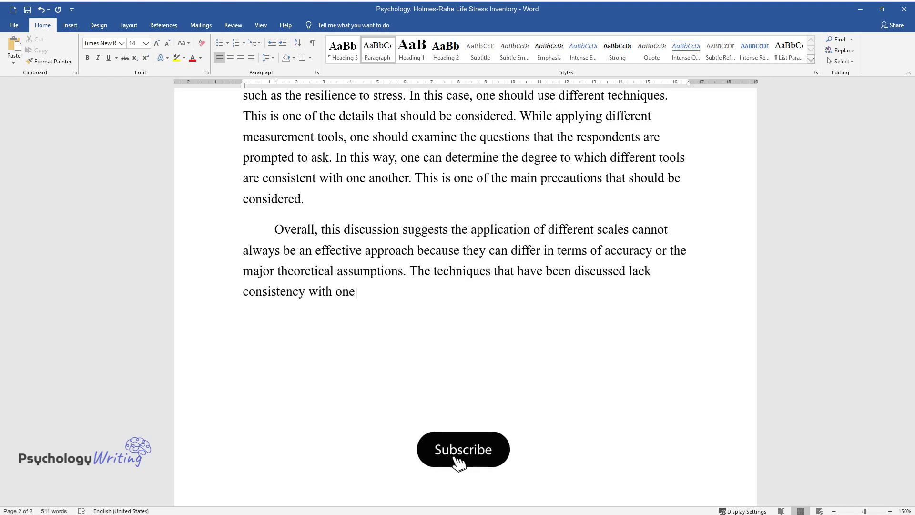
pyautogui.write(' and they cannot be valid i')
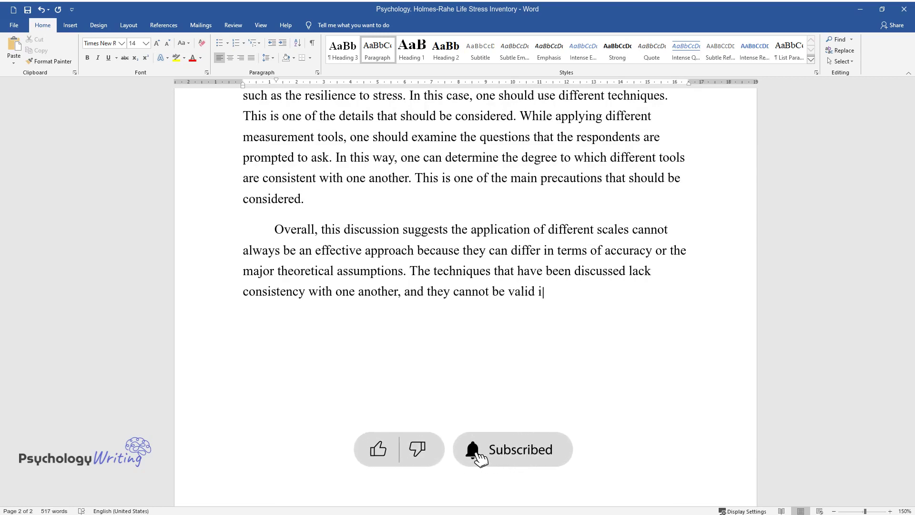
pyautogui.write('f they are taken together. These are ')
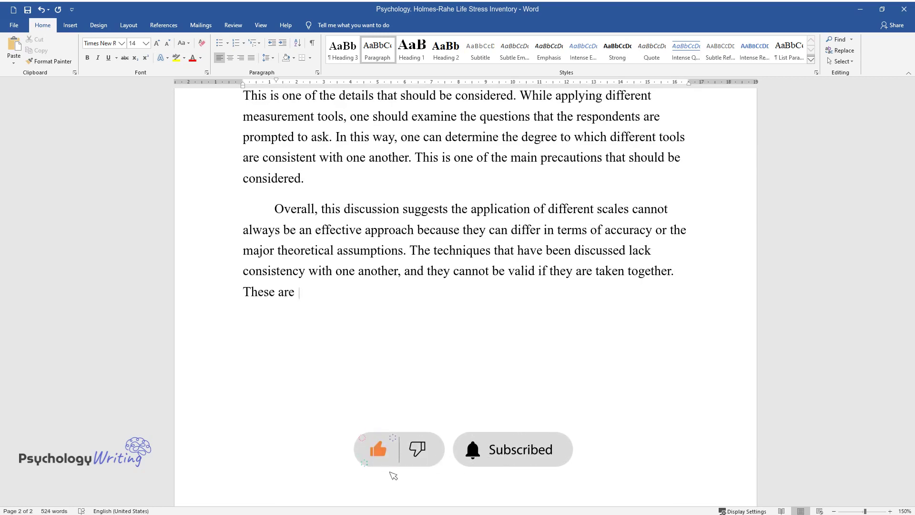
pyautogui.write('the main problems that can be identi')
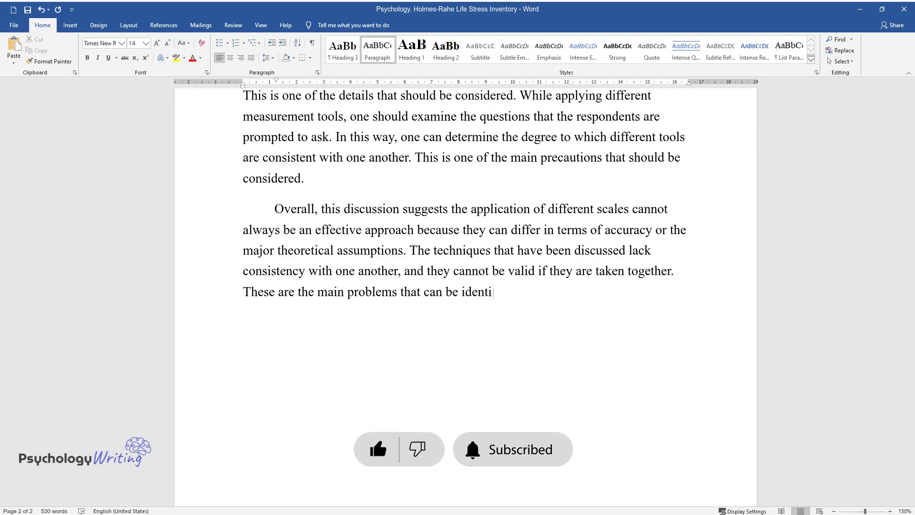